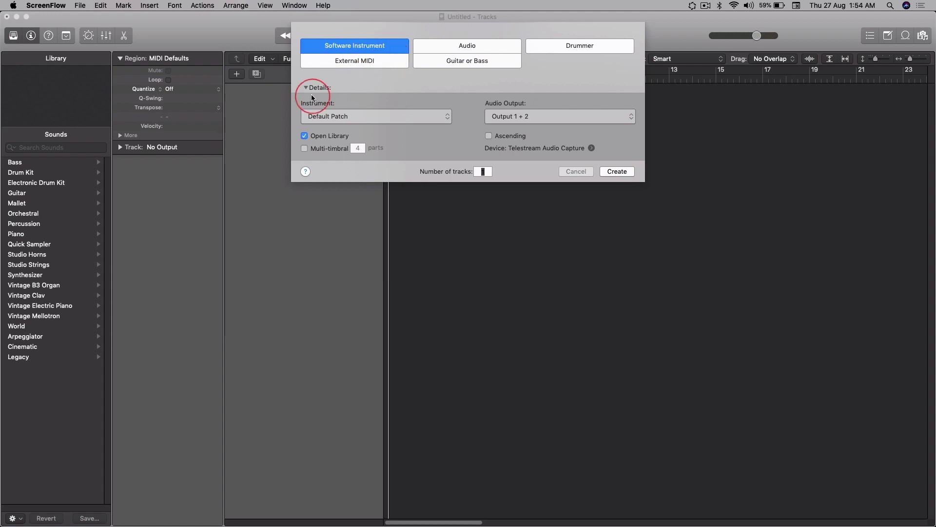
Step: Create one software instrument track with the default patch and dismiss the Musical Typing keyboard
click(353, 118)
click(353, 118)
click(353, 118)
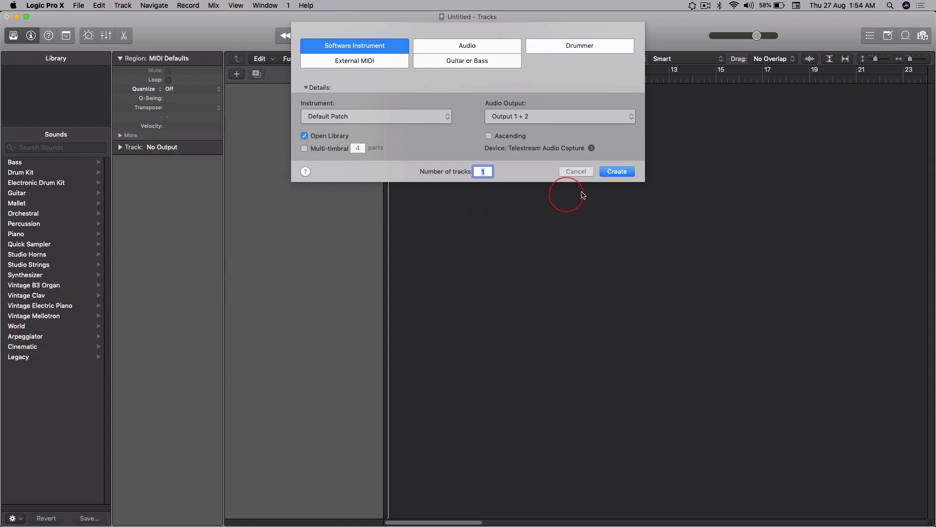
click(616, 171)
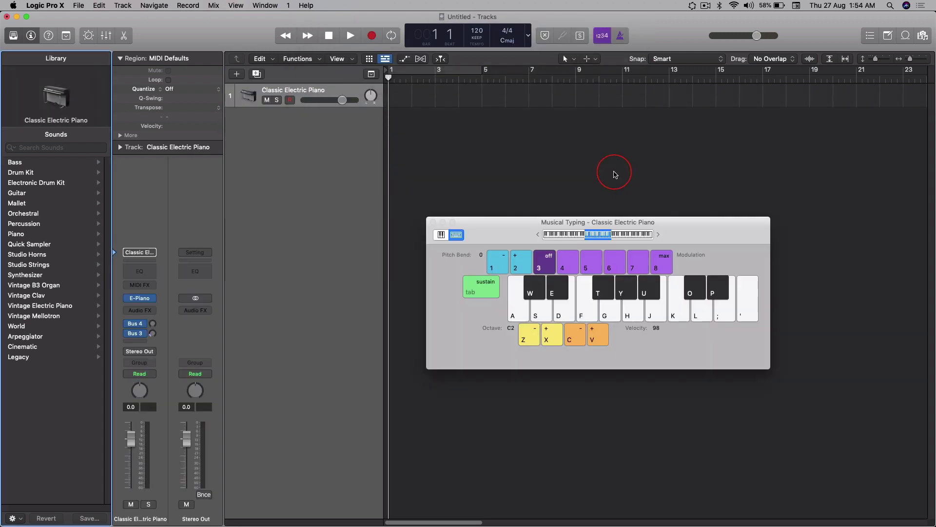
click(432, 223)
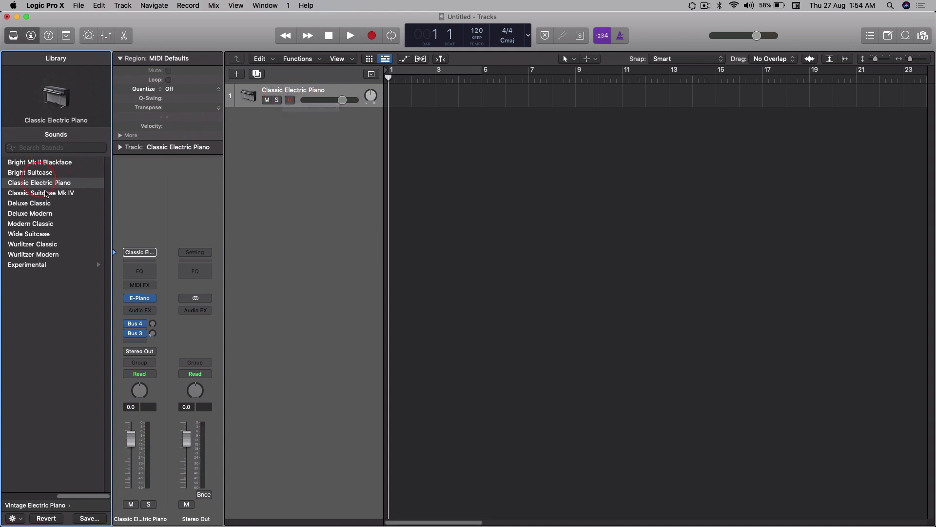
Step: Load the Deluxe Modern vintage electric piano patch on the instrument track
click(31, 224)
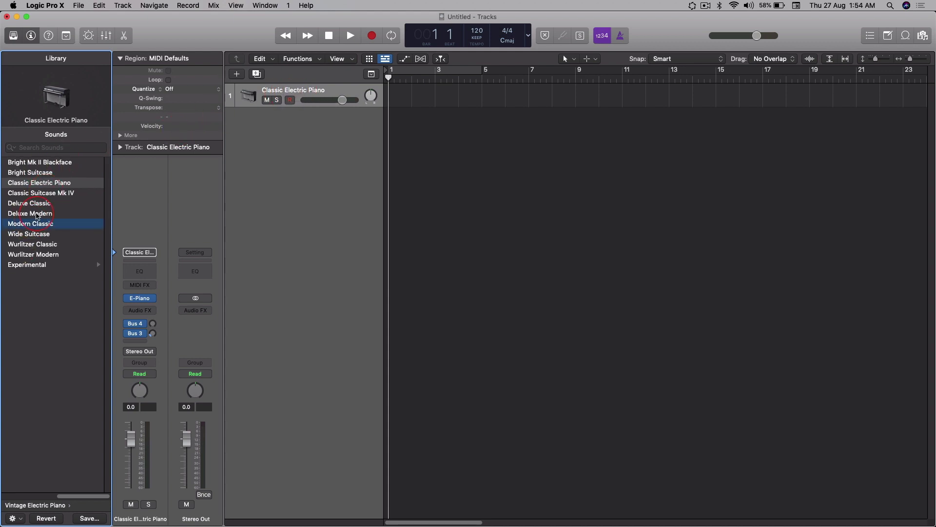
click(37, 214)
scroll(40, 183, left, 5)
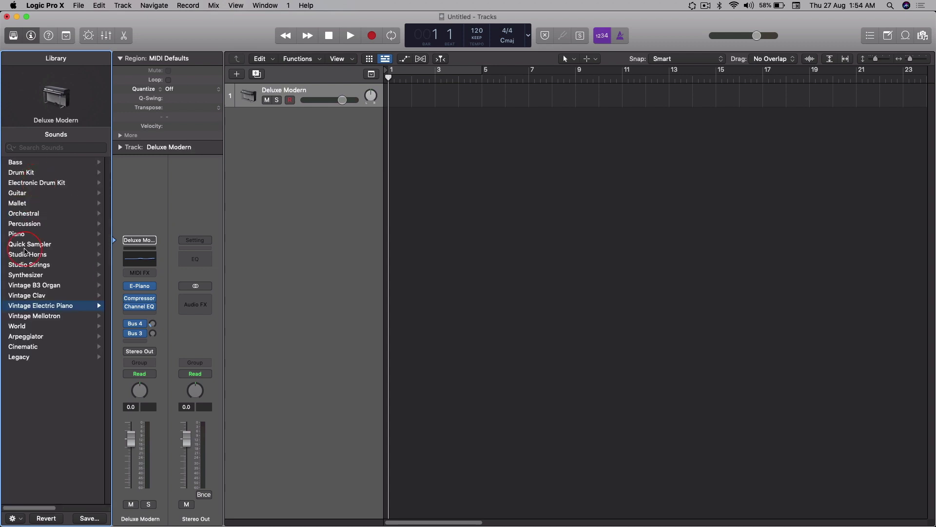
Step: Browse the Mallet and Bass sounds, then load the Grand Piano and Pad patch from the Piano category
click(27, 206)
scroll(20, 191, left, 5)
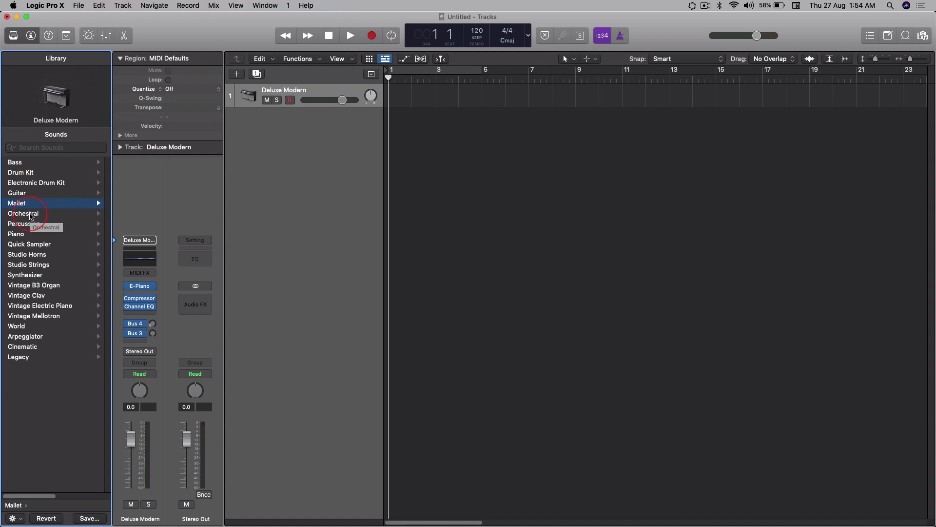
click(18, 163)
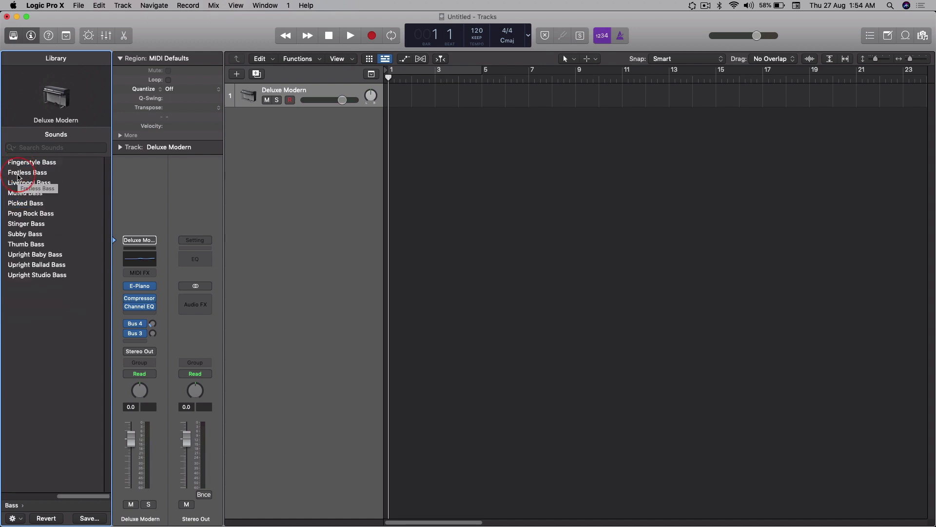
click(19, 177)
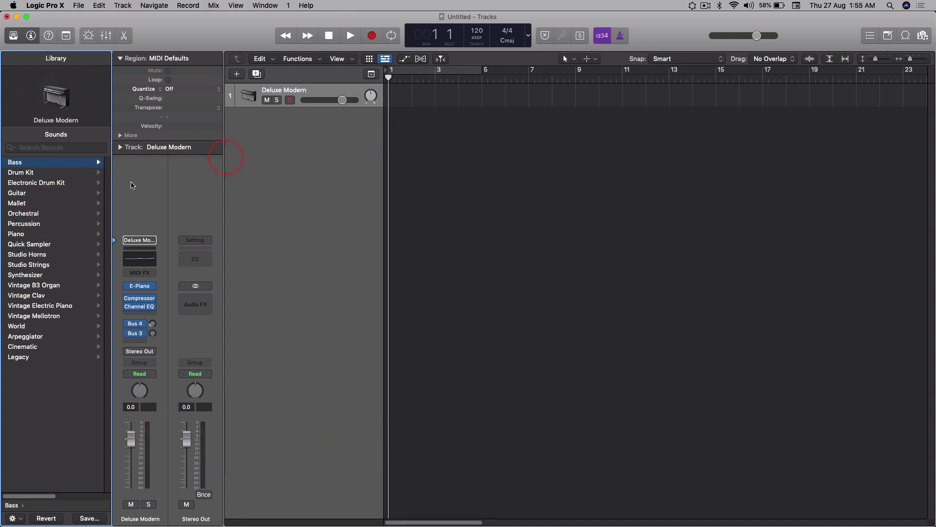
click(23, 234)
click(28, 173)
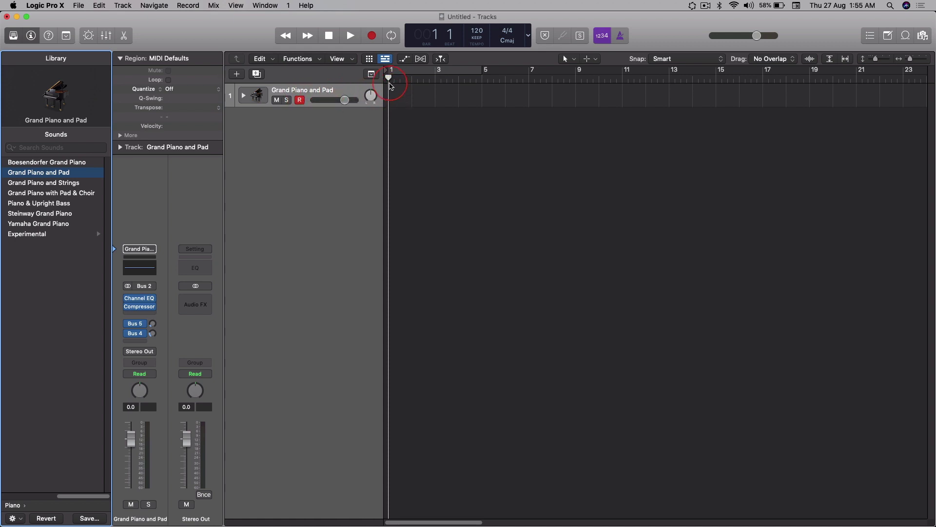
Step: Create an empty MIDI region at bar 1 of the piano track with the Pencil tool and open it in an enlarged Piano Roll
click(566, 59)
click(575, 88)
click(397, 94)
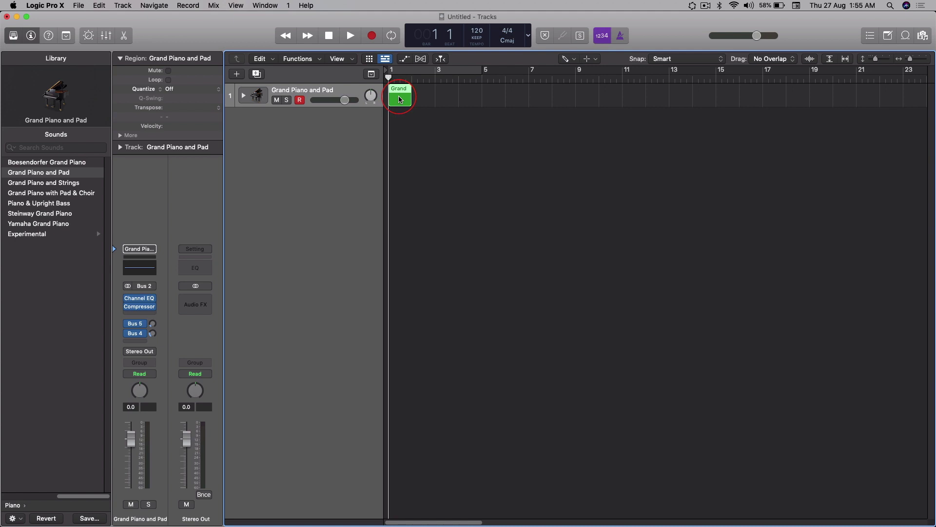
double_click(399, 100)
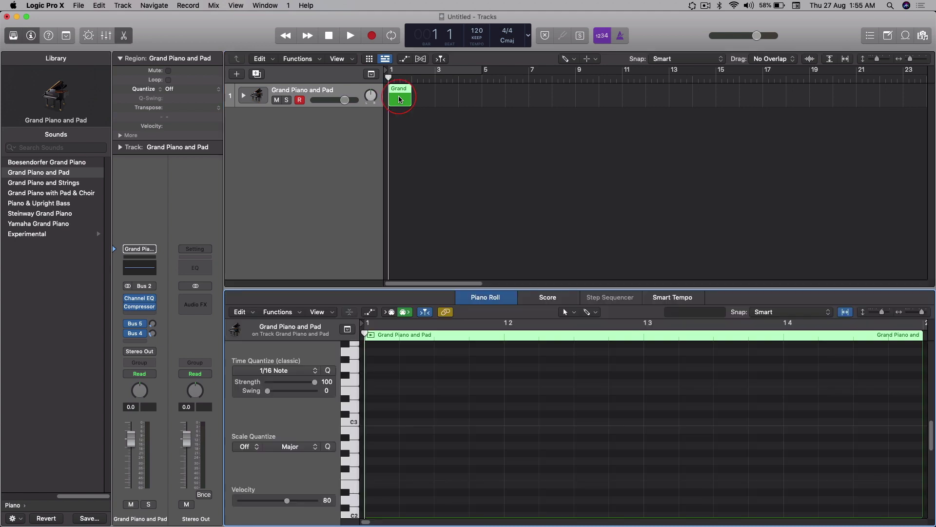
drag(418, 289, 423, 142)
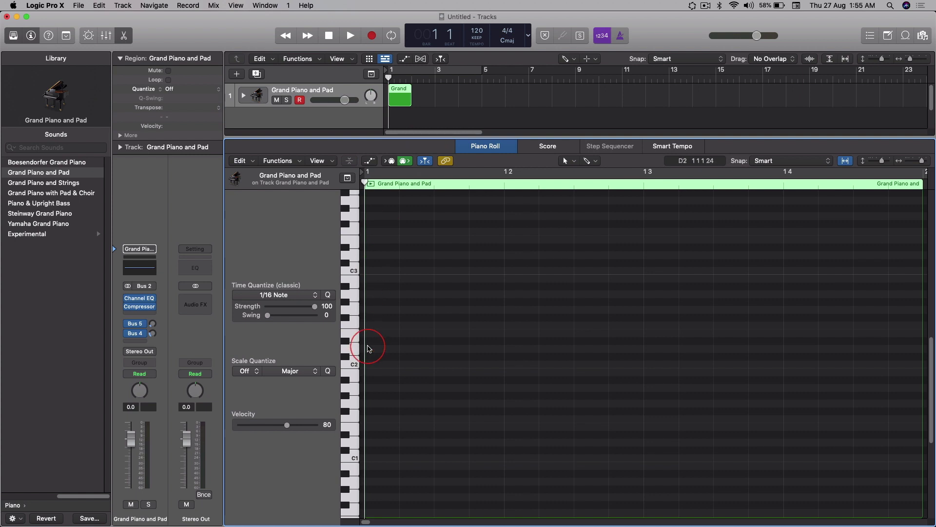
Step: Pencil nine consecutive sixteenth notes from the region's start: D2, E2, C#2, E2, D#2, D#2, A#1, B1 and F2
click(574, 162)
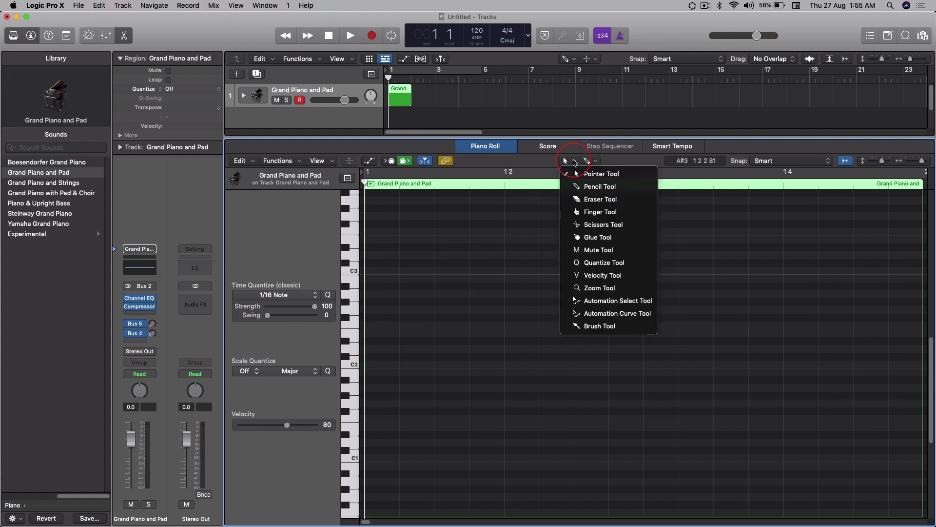
click(573, 186)
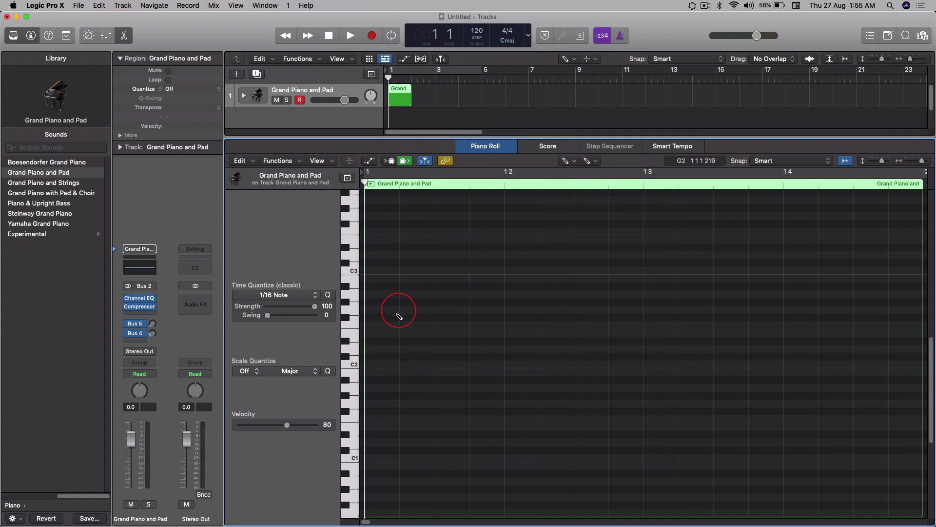
click(374, 348)
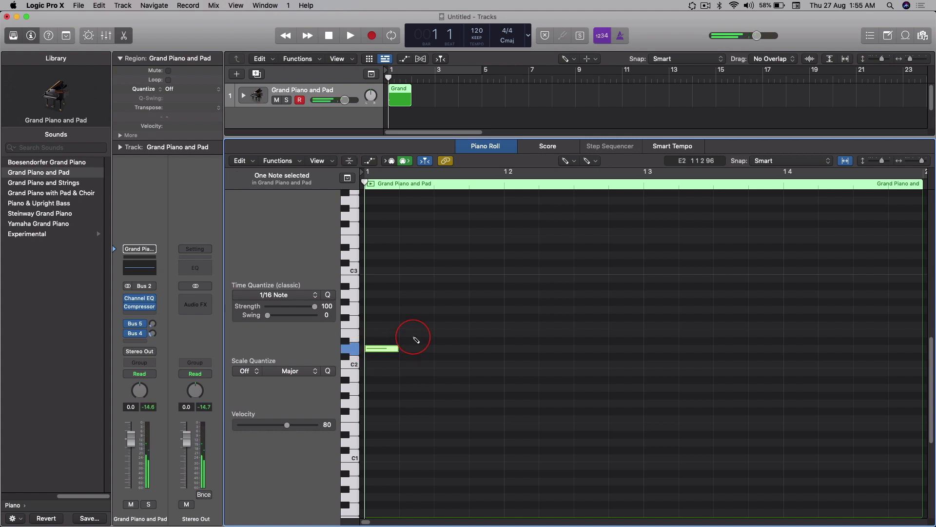
click(415, 333)
click(454, 356)
click(487, 332)
click(521, 340)
click(556, 340)
click(591, 379)
click(626, 371)
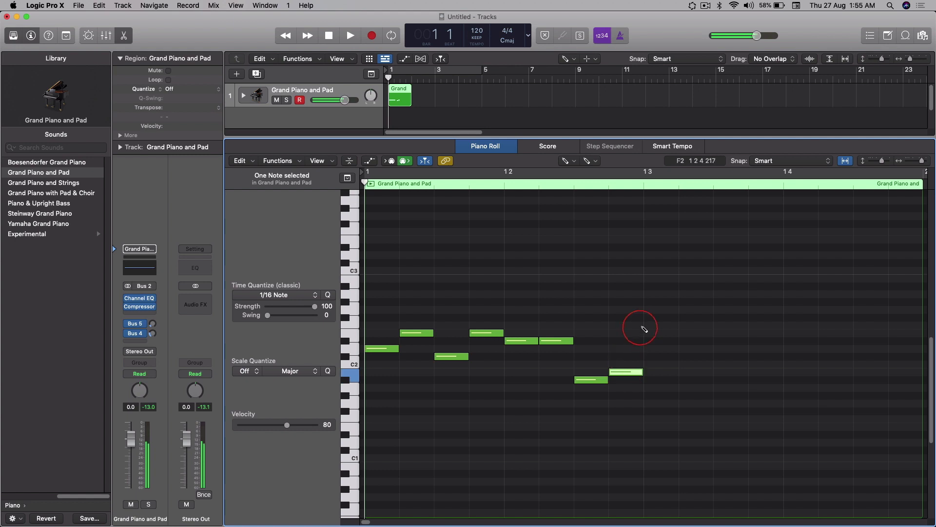
click(661, 325)
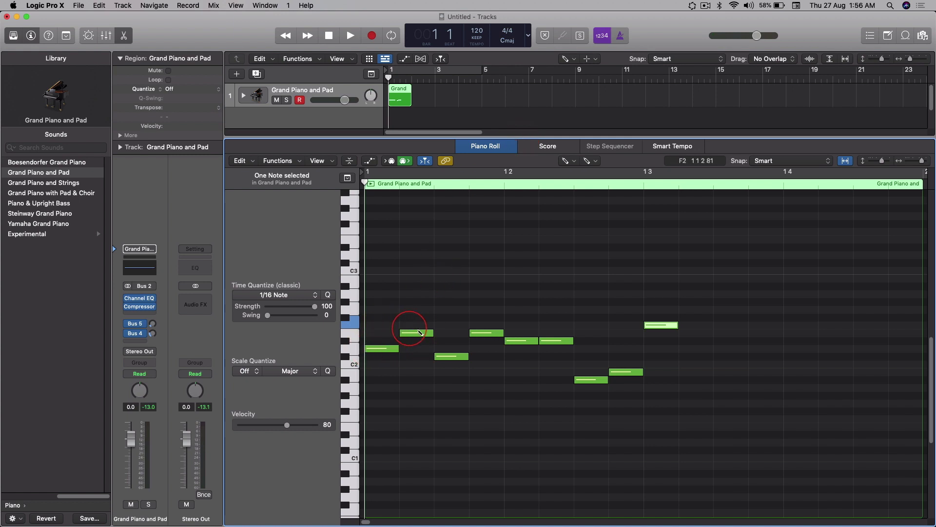
Step: Play back the drawn piano melody in the arrangement and close the Piano Roll
drag(478, 138, 461, 482)
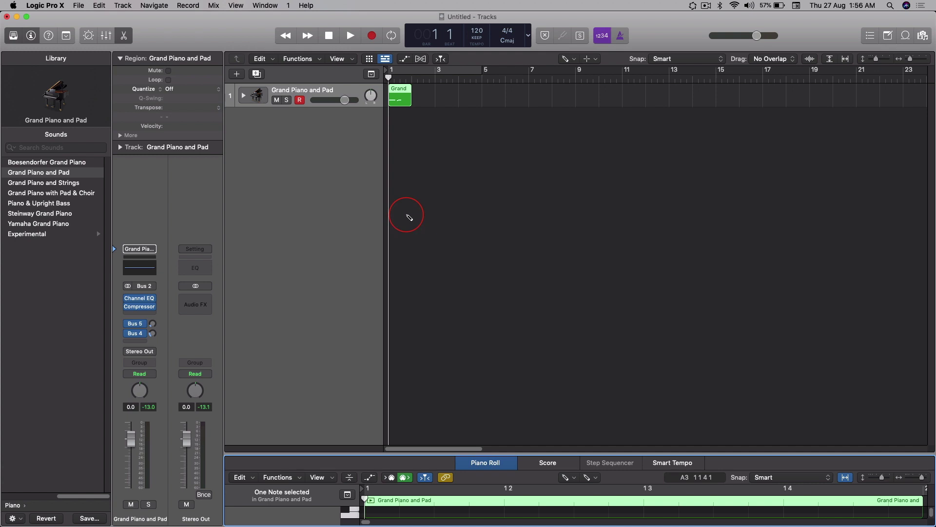
key(space)
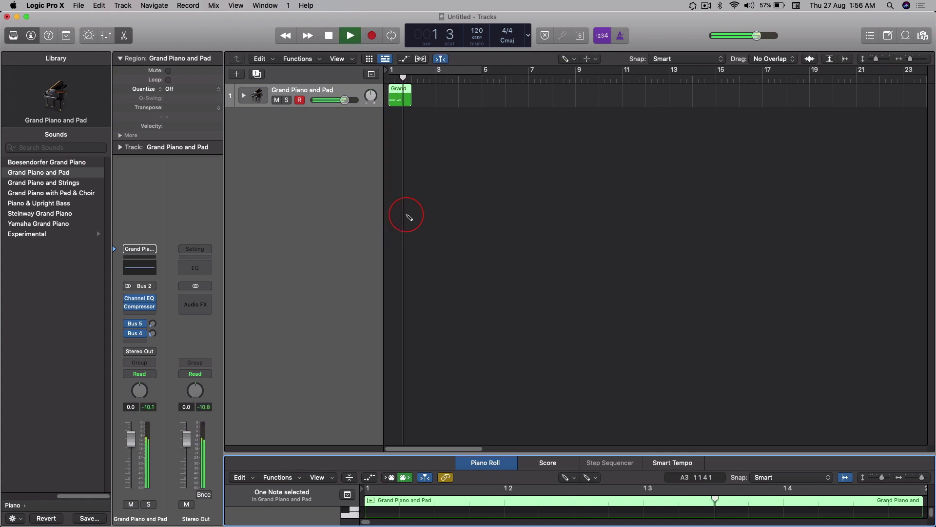
key(space)
drag(484, 454, 500, 90)
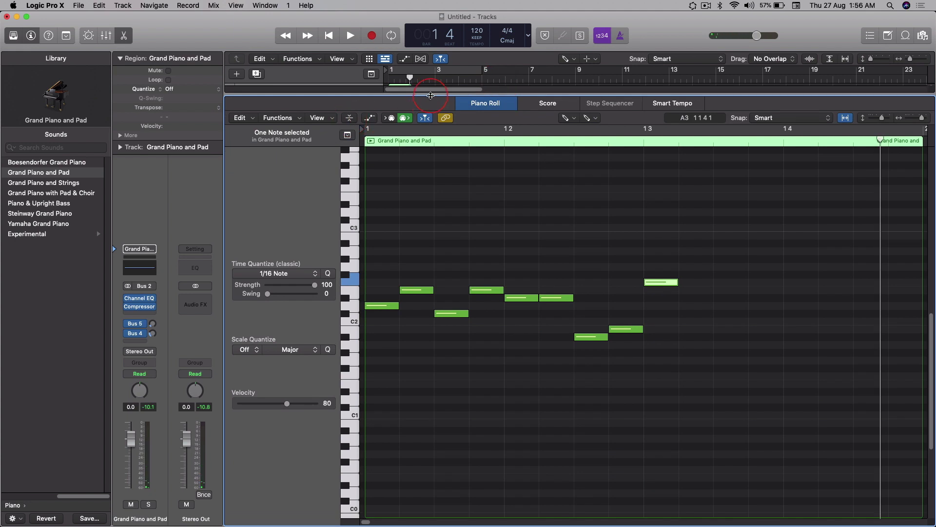
key(e)
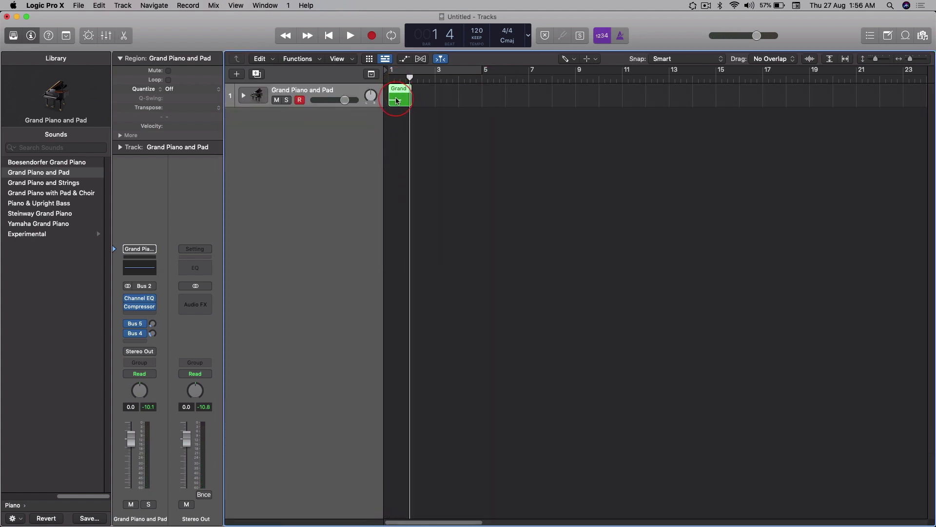
click(395, 97)
Step: Add one External MIDI track with its MIDI destination set to Off - All
click(238, 75)
click(347, 63)
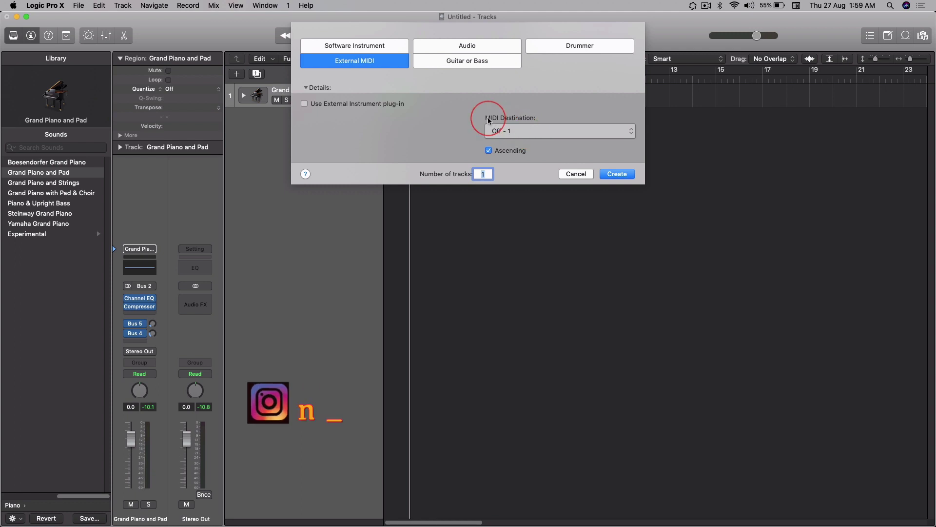
click(556, 131)
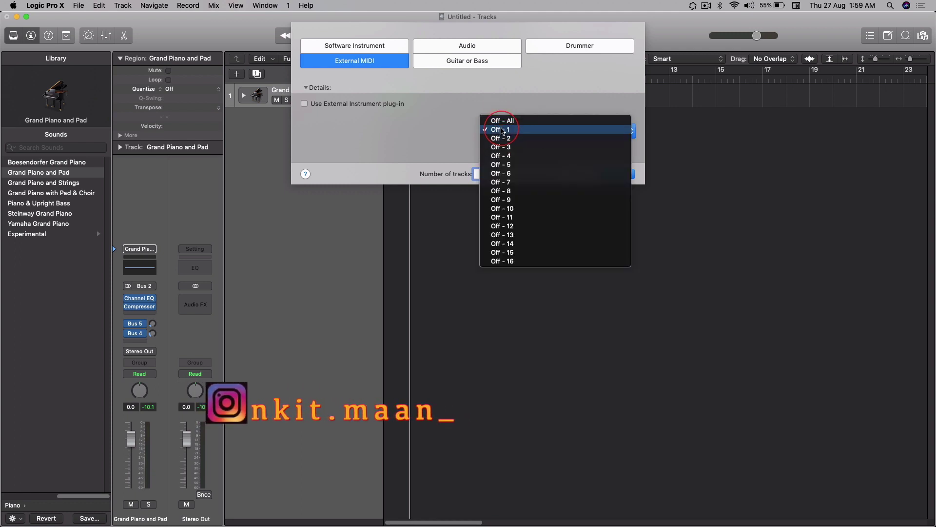
click(454, 134)
click(503, 132)
click(504, 112)
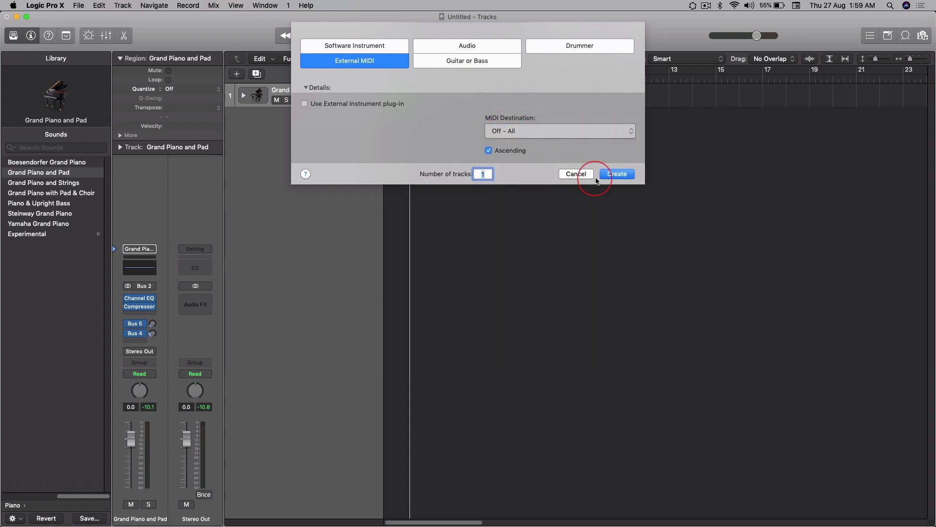
click(616, 174)
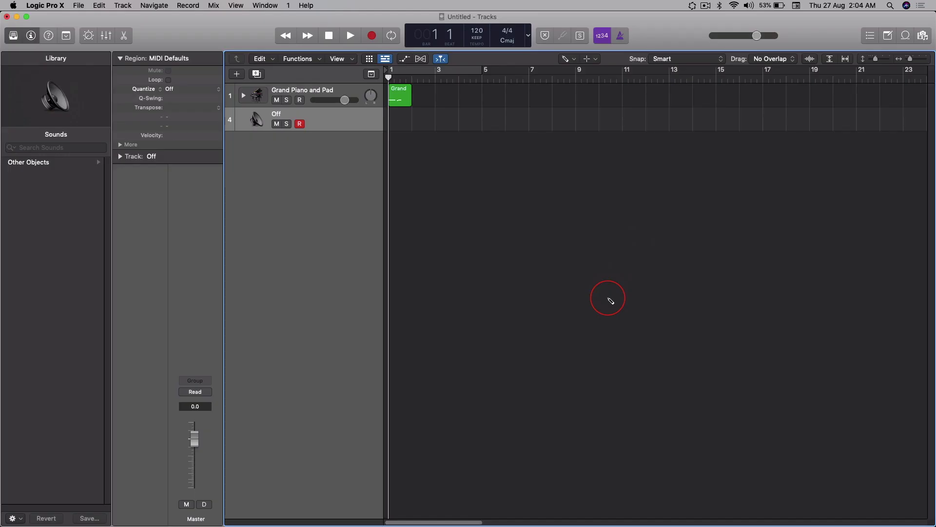
Step: Add one audio track using Input 1 and Output 1 + 2
click(237, 75)
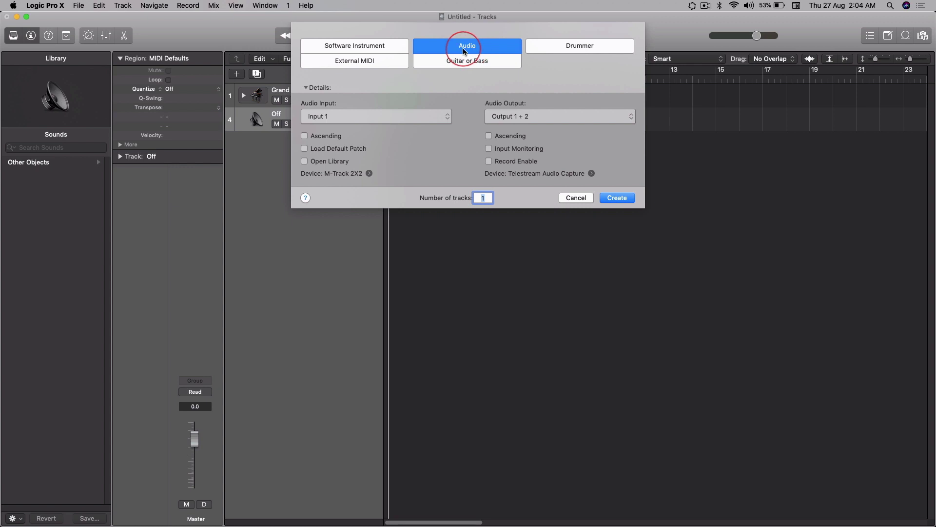
click(616, 198)
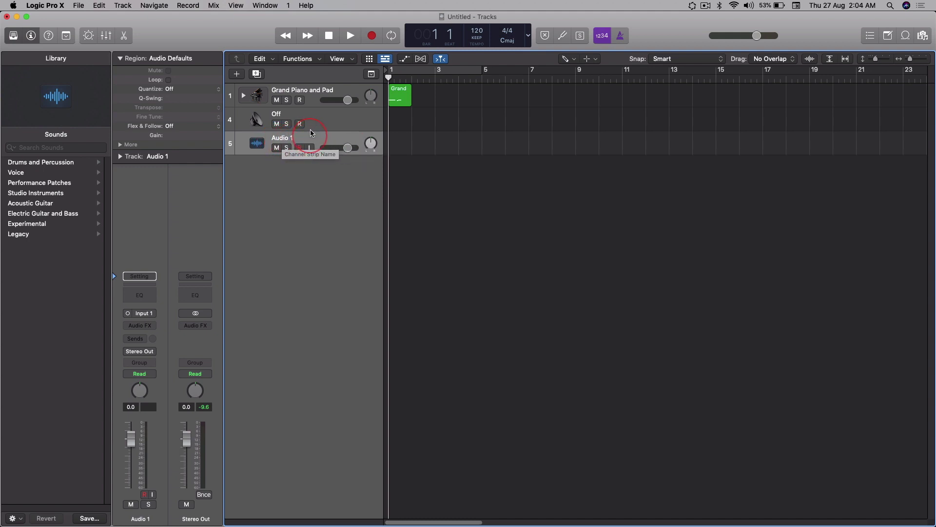
Step: Select the piano, external MIDI and audio tracks in turn and the piano region to compare the track types
click(330, 92)
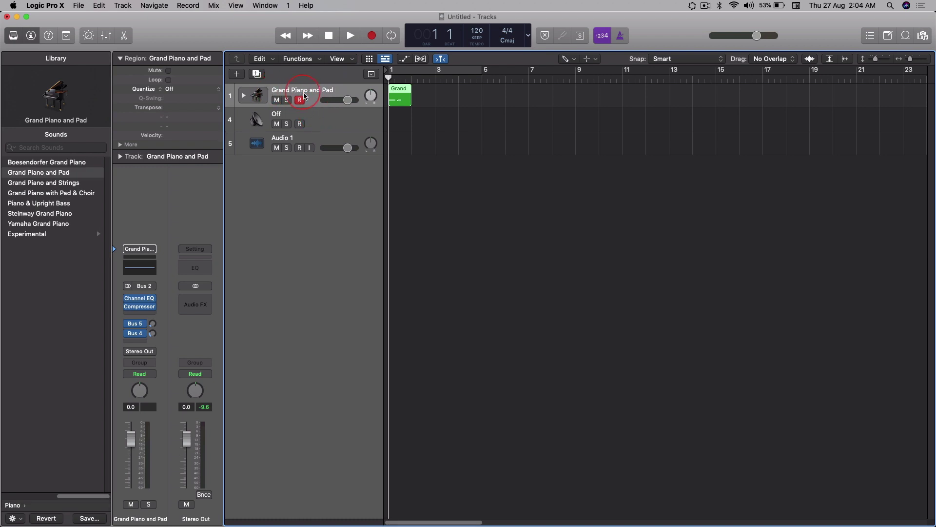
click(319, 118)
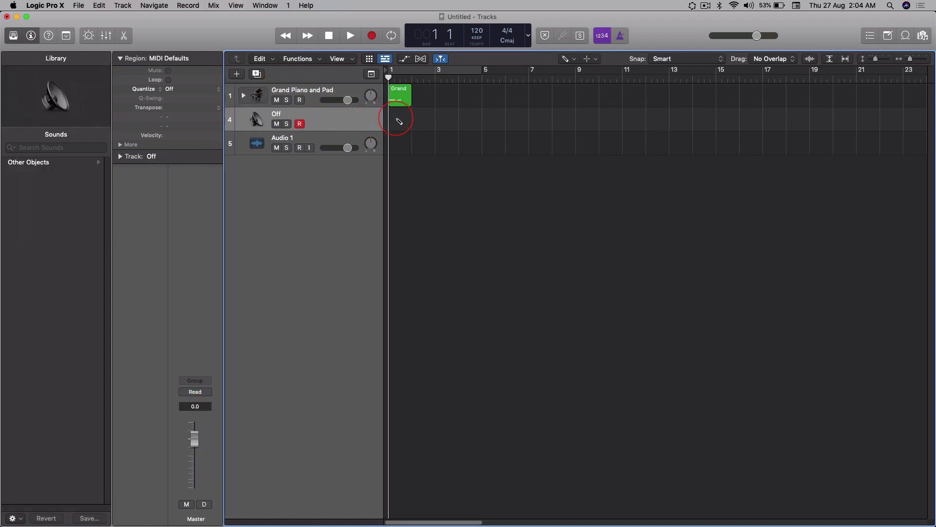
click(336, 139)
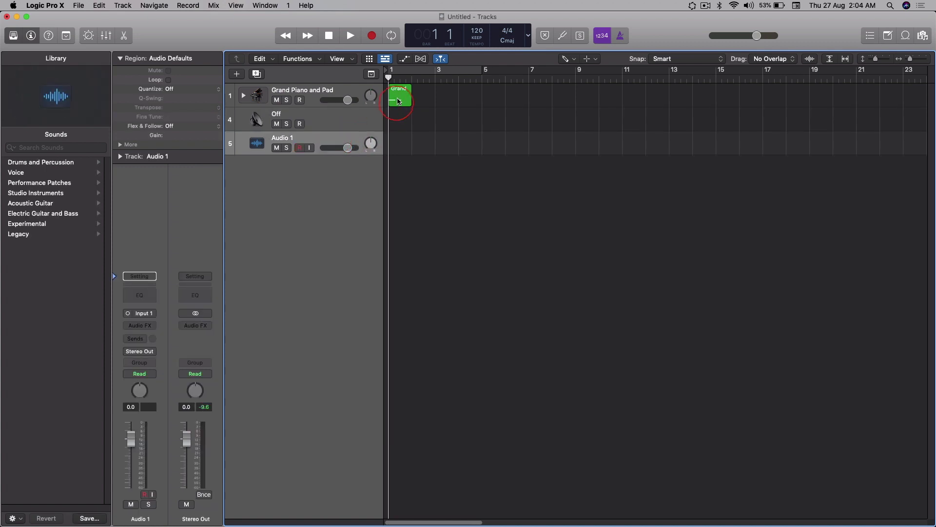
click(395, 96)
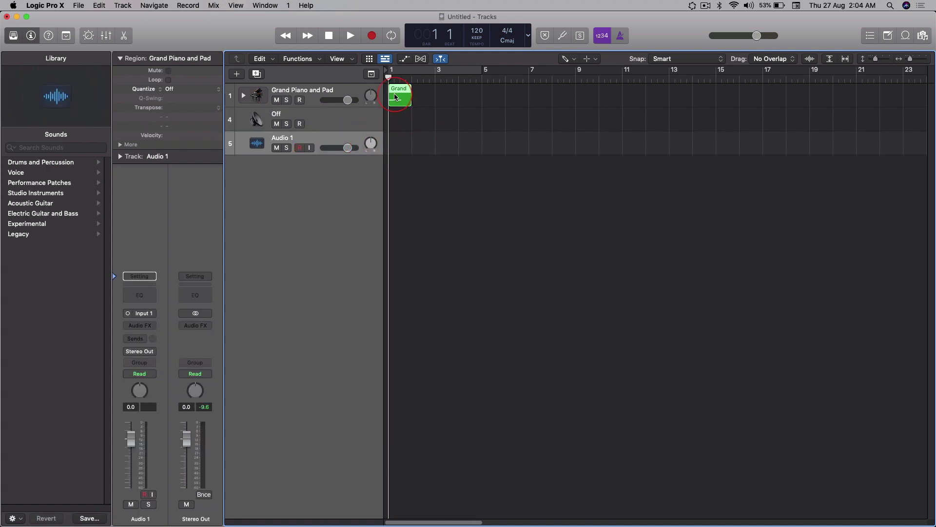
click(398, 140)
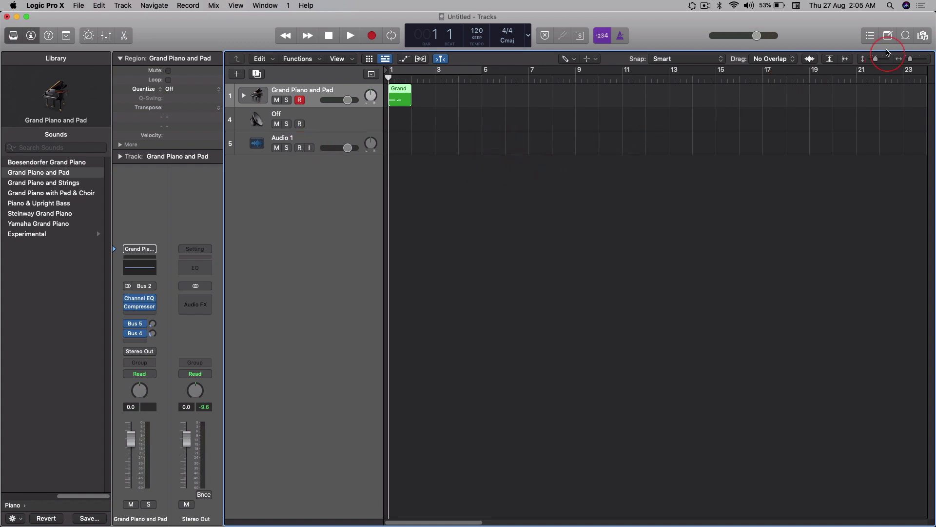
Step: Place the Apple Loop 12-8 Acoustic Strum 02 at bar 1 of the audio track and close the Loop Browser
click(904, 37)
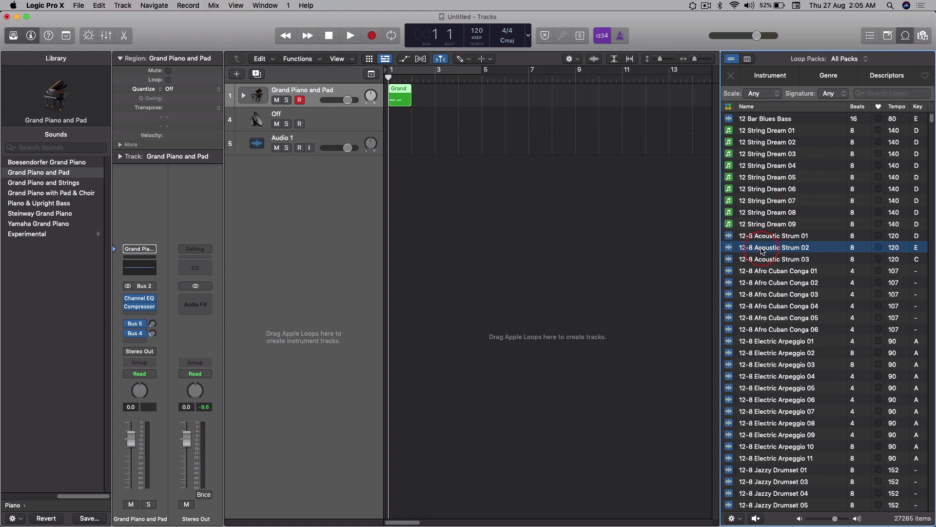
drag(754, 239, 388, 153)
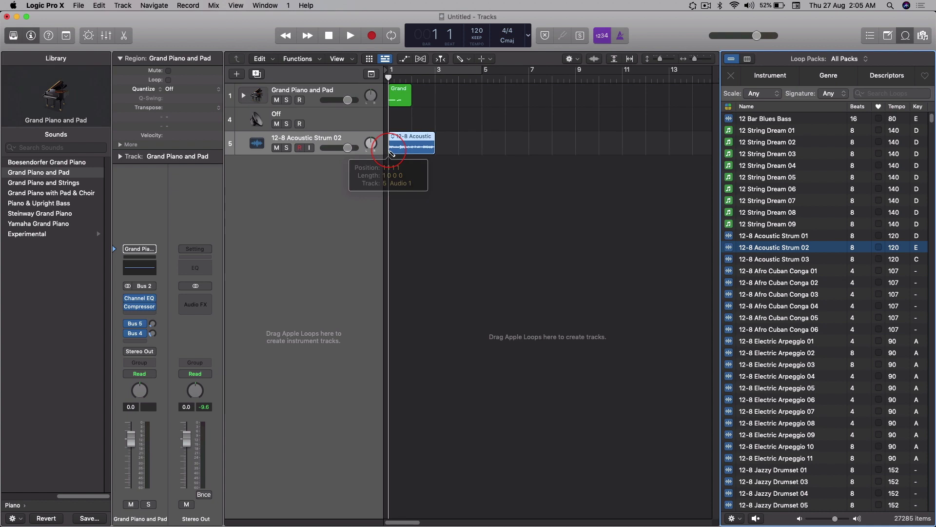
click(906, 35)
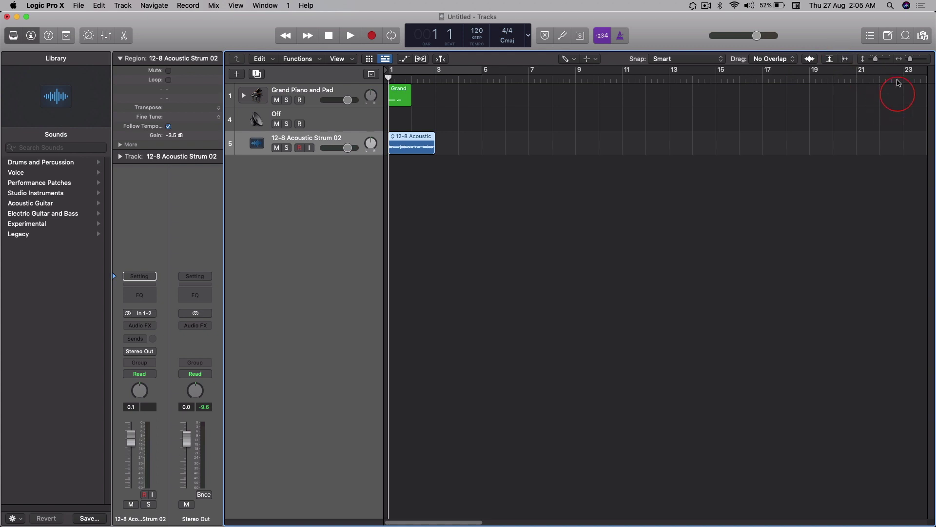
Step: Check the Loop Browser and the media browser as sources of audio content, and close them
click(905, 39)
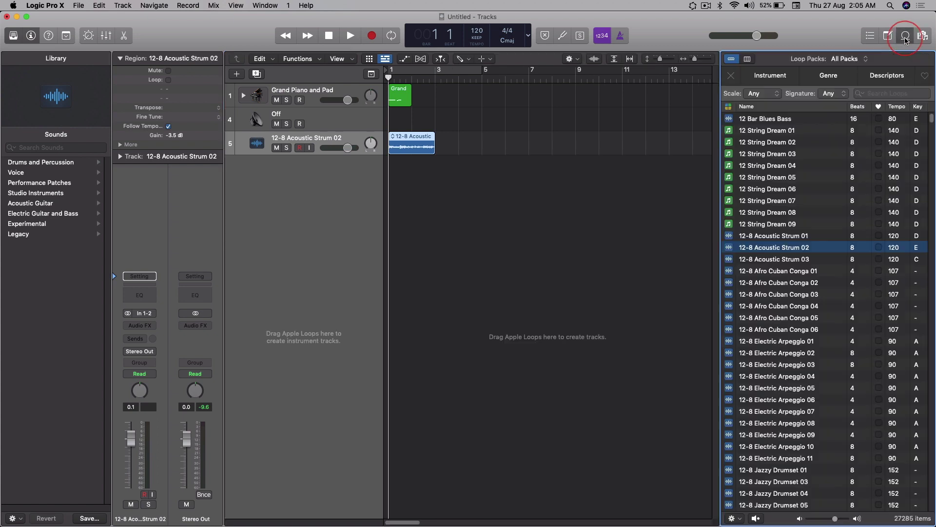
click(923, 37)
click(905, 37)
click(905, 37)
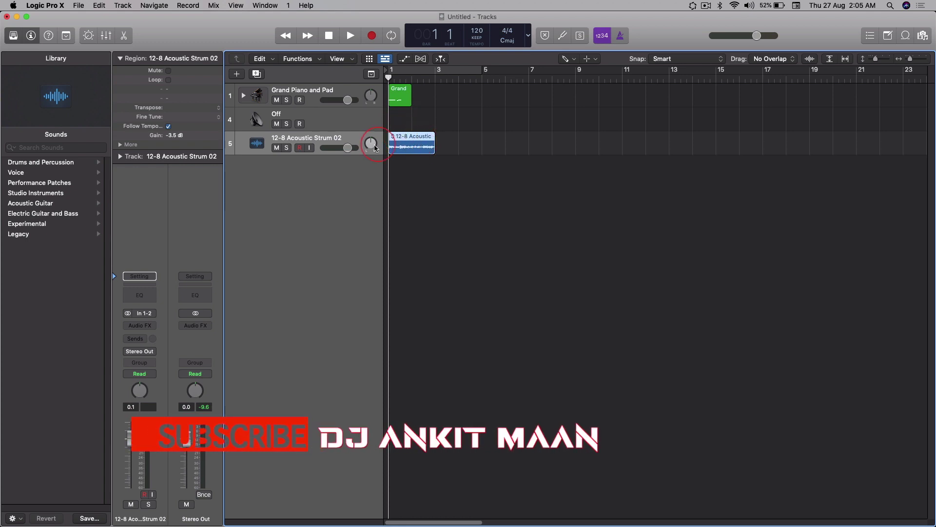
Step: Select the acoustic strum region and switch its track's input monitoring on and off to check the input signal
click(426, 142)
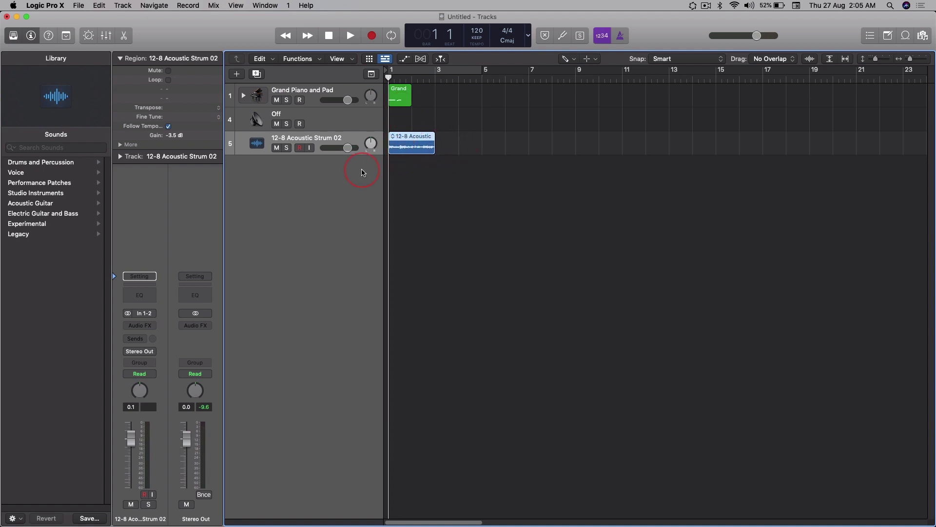
click(310, 148)
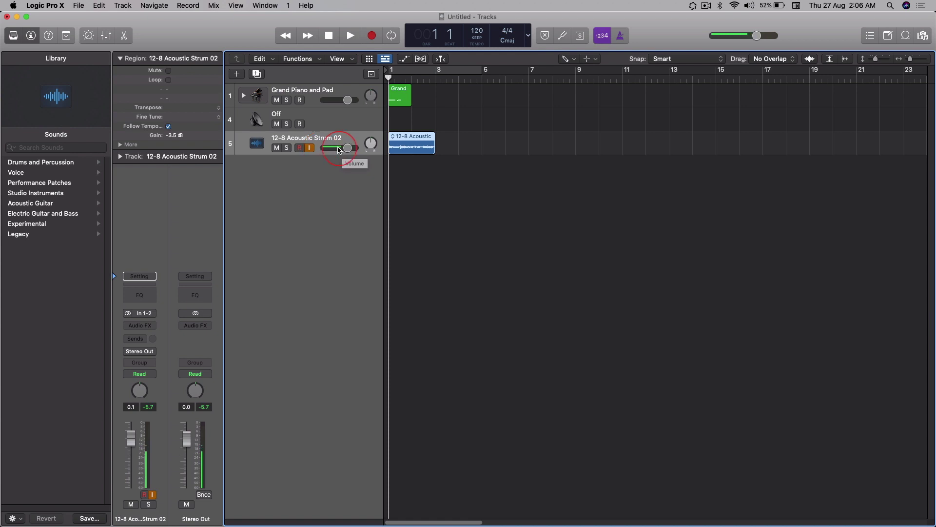
click(309, 148)
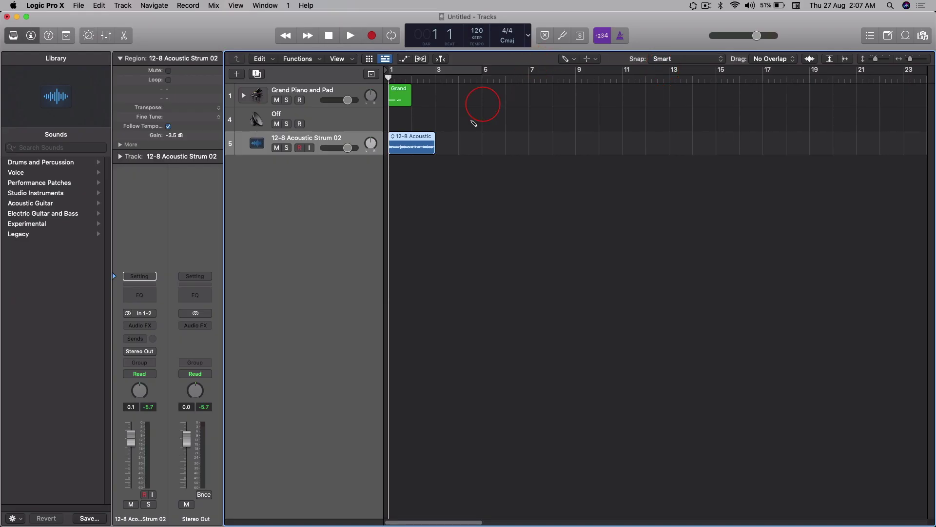
Step: Add one Guitar or Bass track using Input 1 and Output 1 + 2 with its default patch loaded
click(237, 75)
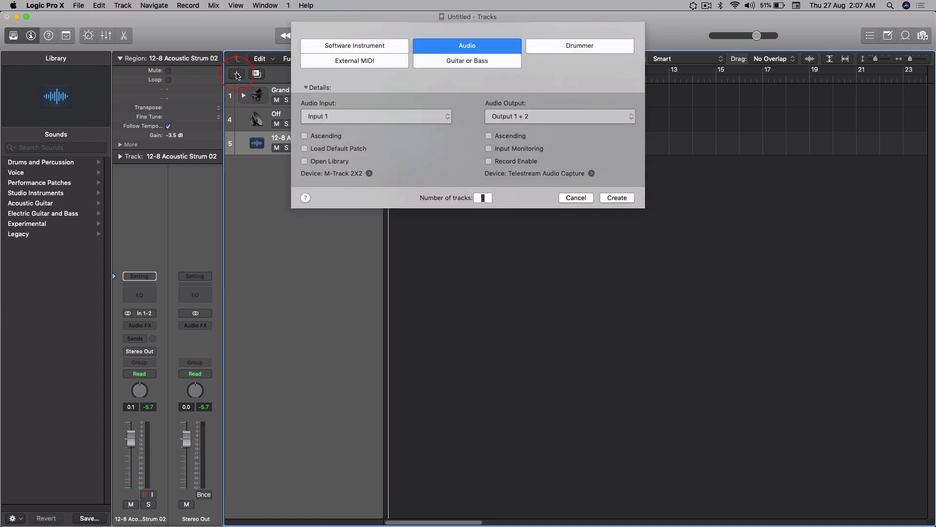
click(459, 63)
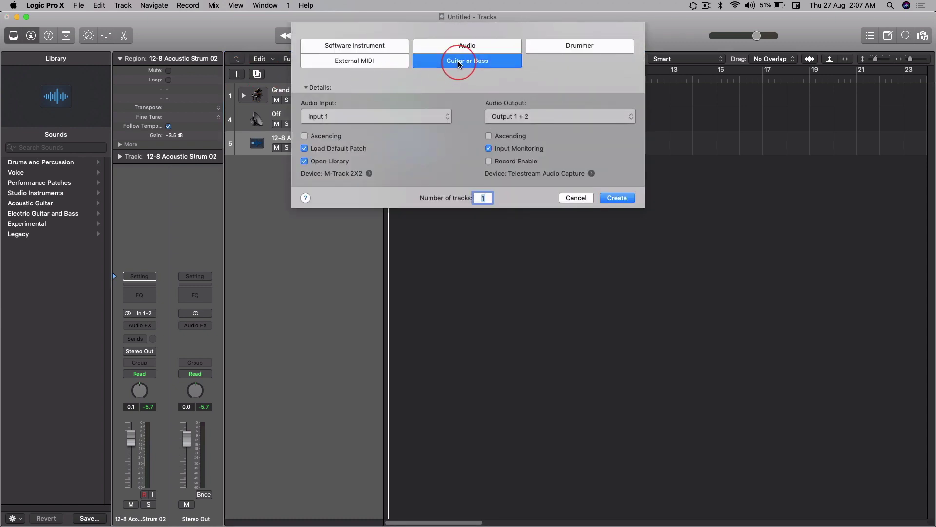
click(613, 199)
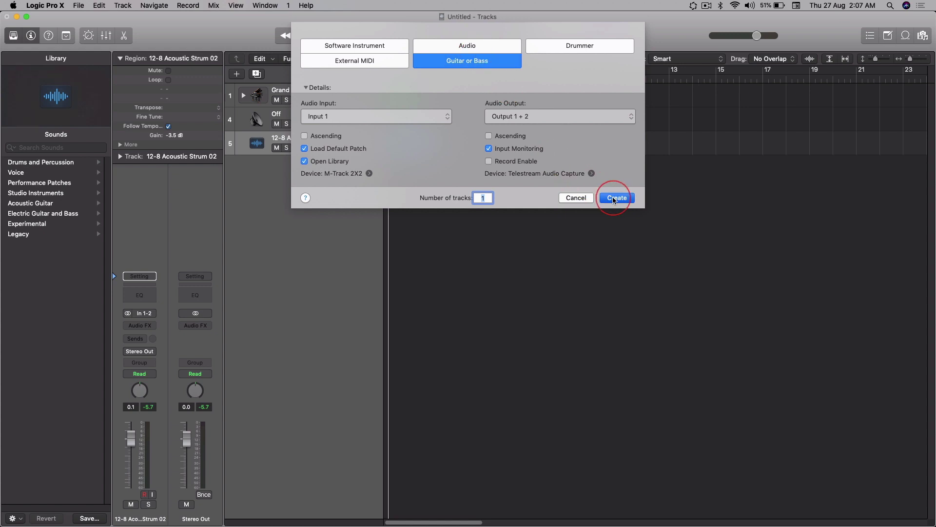
click(299, 170)
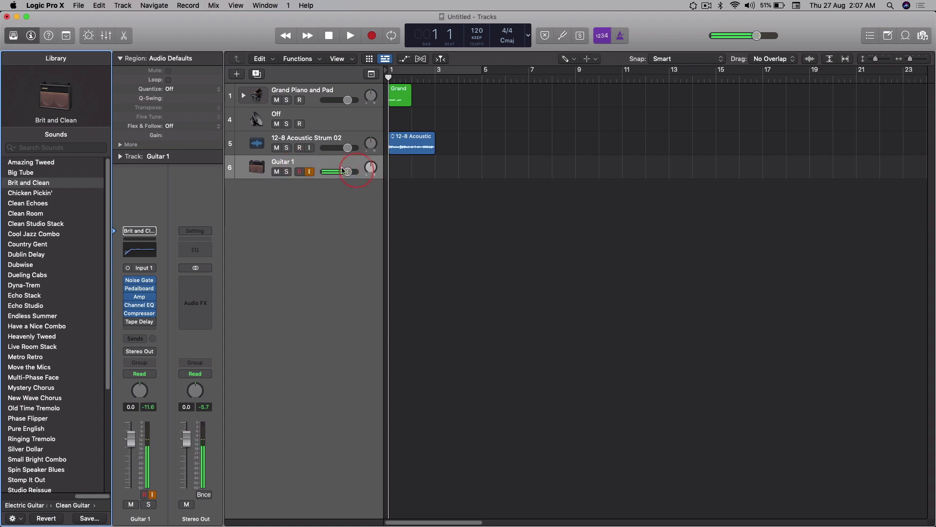
Step: Compare the audio track with the guitar track, and turn off input monitoring on the guitar track
click(319, 141)
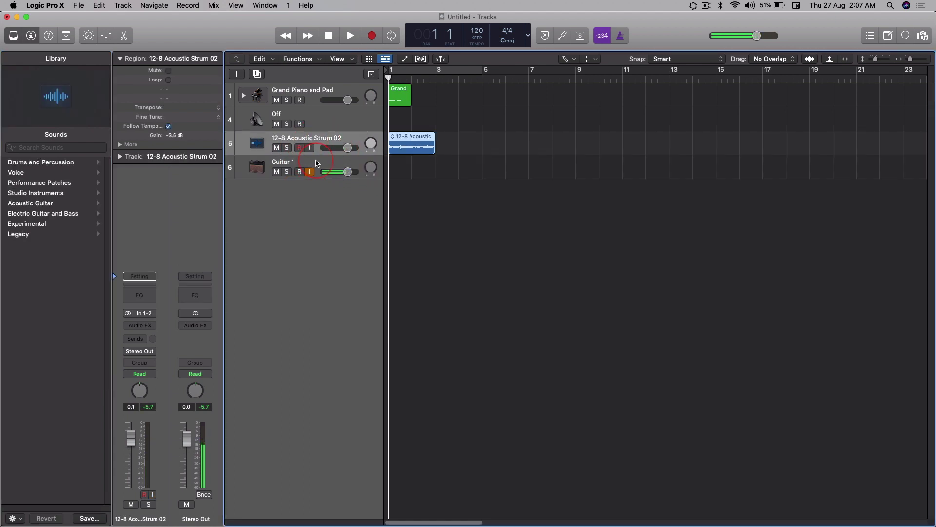
click(315, 163)
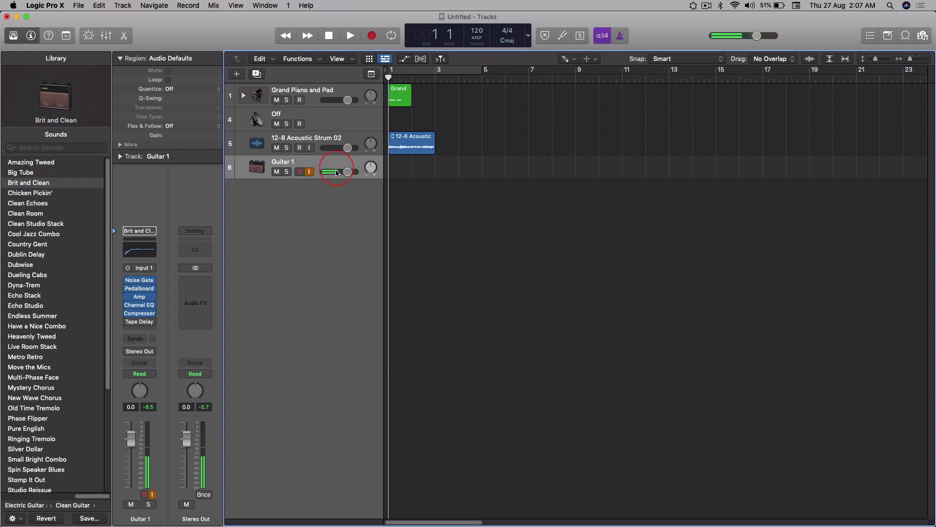
click(309, 171)
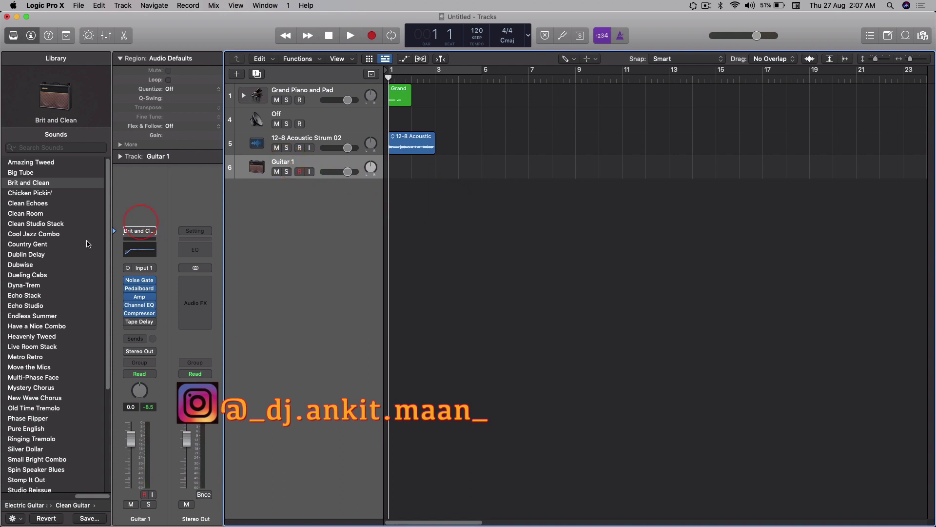
Step: Try the Dyna-Trem, Dueling Cabs, Country Gent and Clean Room patches on the guitar track
click(23, 285)
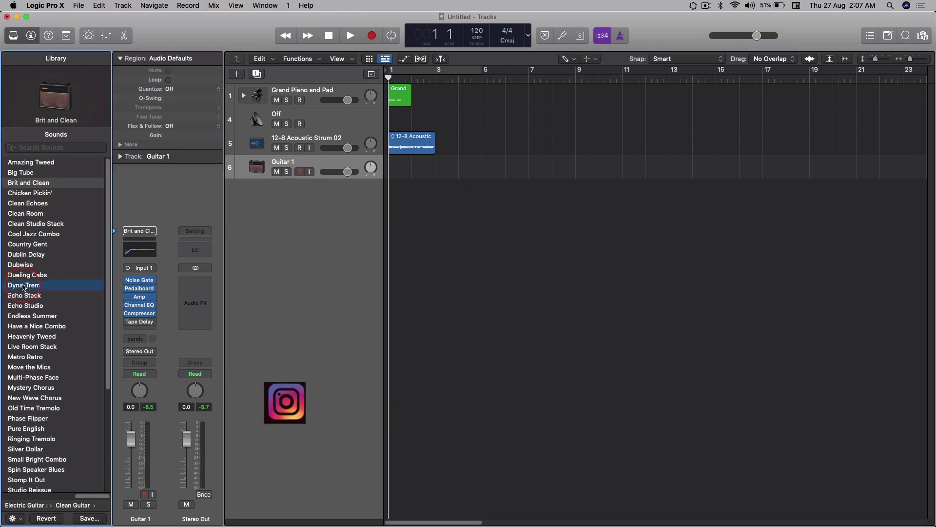
click(23, 276)
click(24, 244)
click(27, 214)
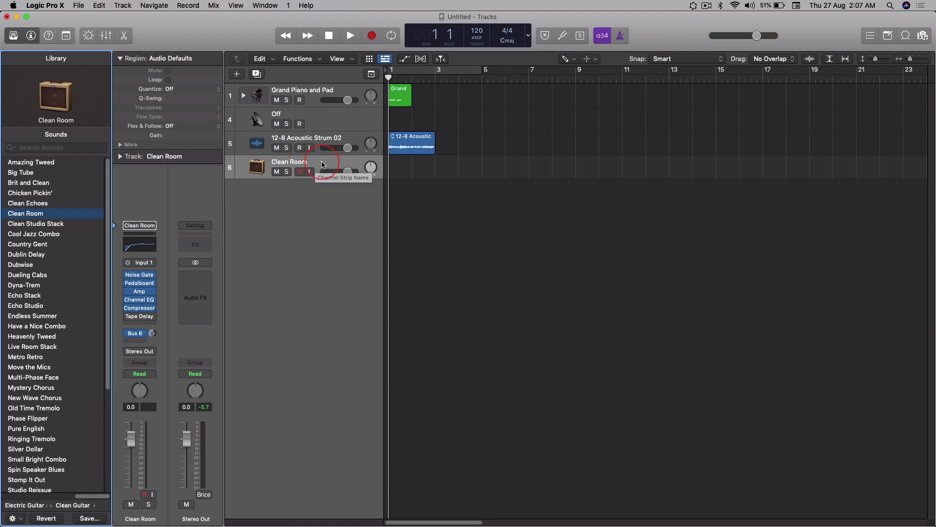
Step: Compare the plain audio track with the guitar track, examining the guitar track's available patches and effect chain
click(315, 139)
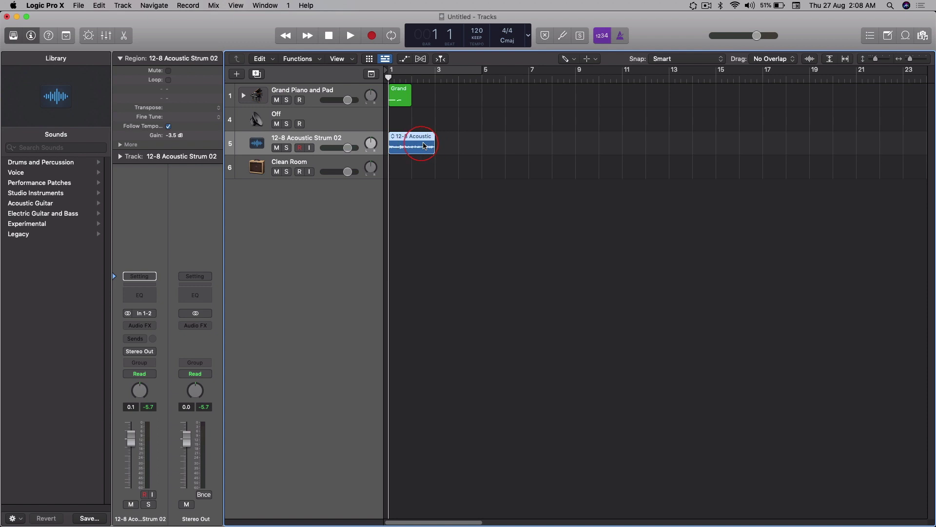
click(333, 167)
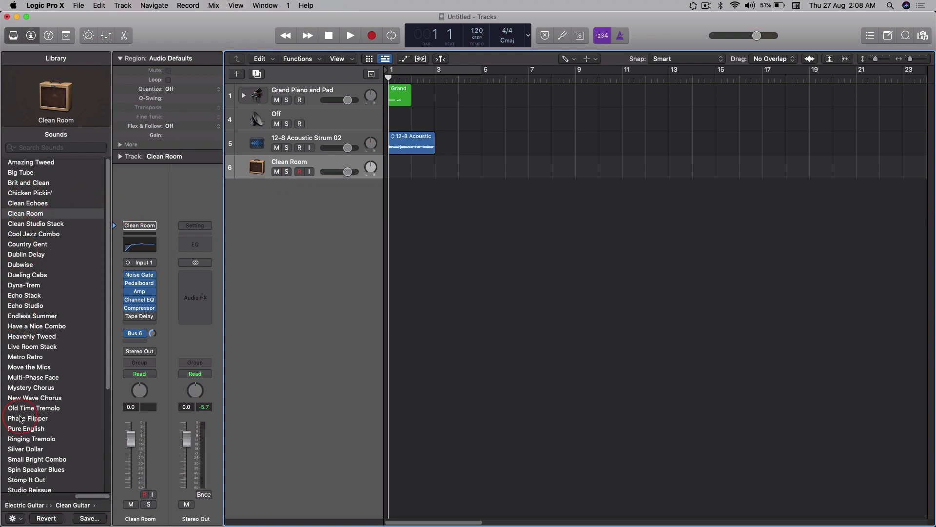
scroll(21, 418, down, 10)
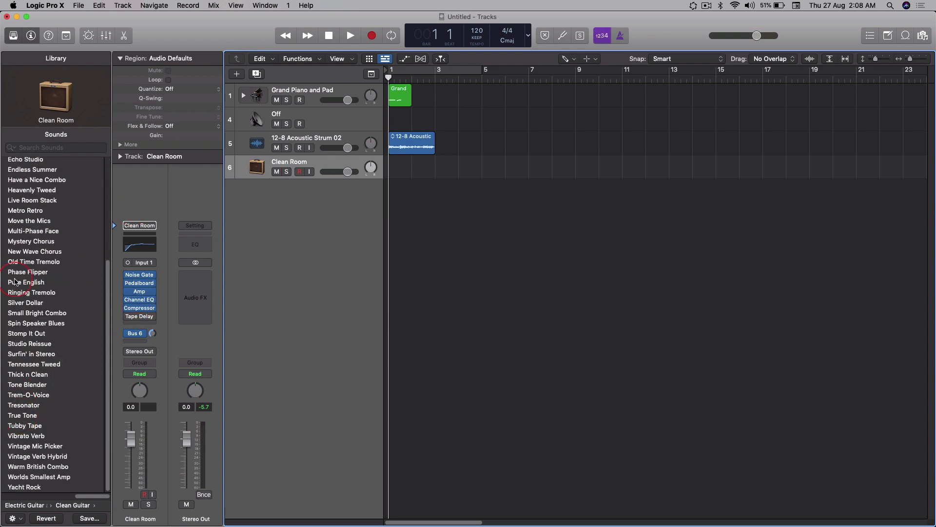
scroll(15, 281, up, 10)
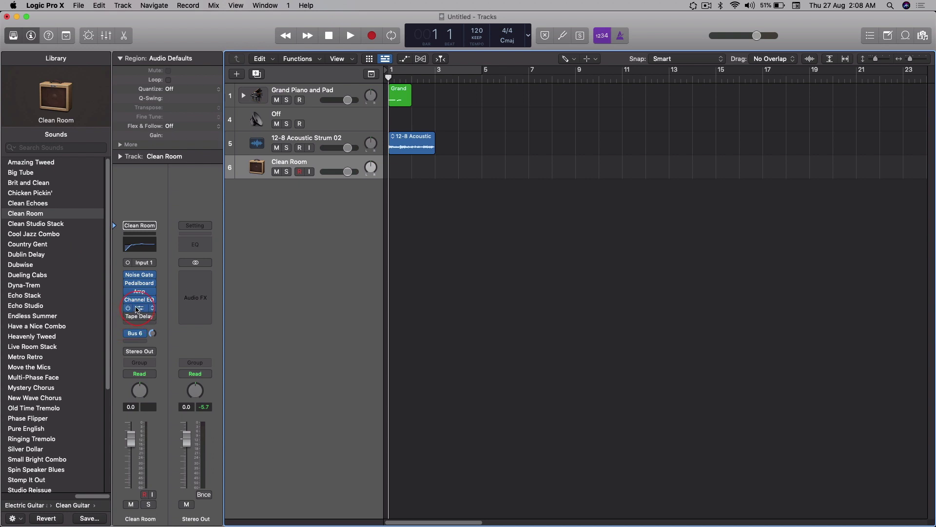
mouse_move(147, 278)
click(296, 139)
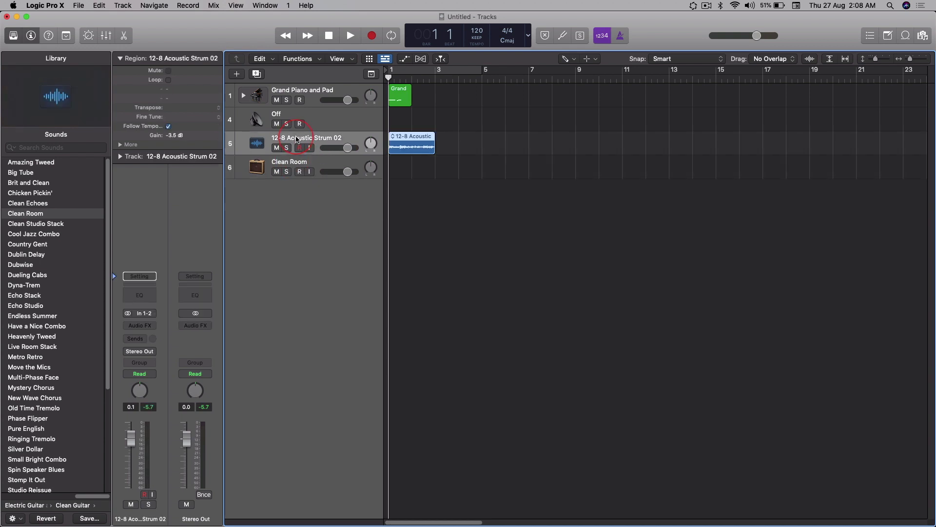
click(314, 163)
click(370, 160)
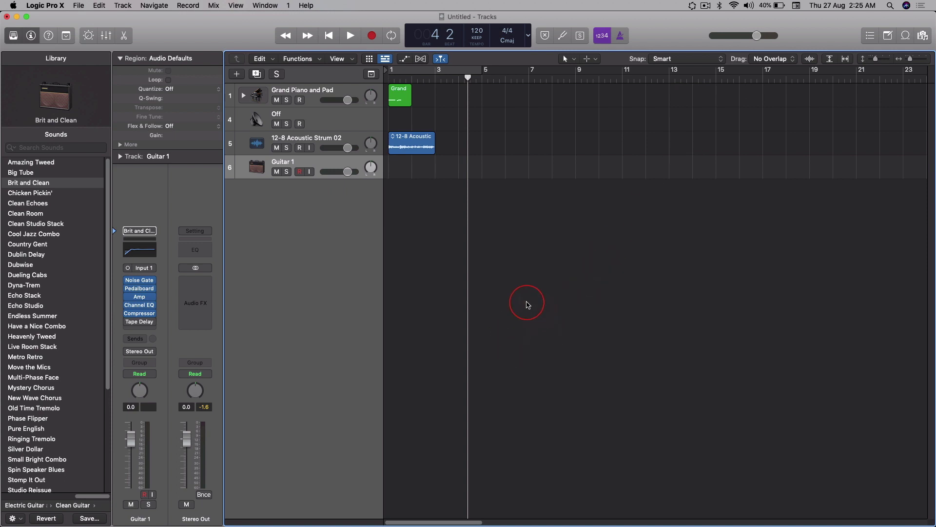
Step: Add a Drummer track with the Rock genre and Output 1 + 2
click(237, 75)
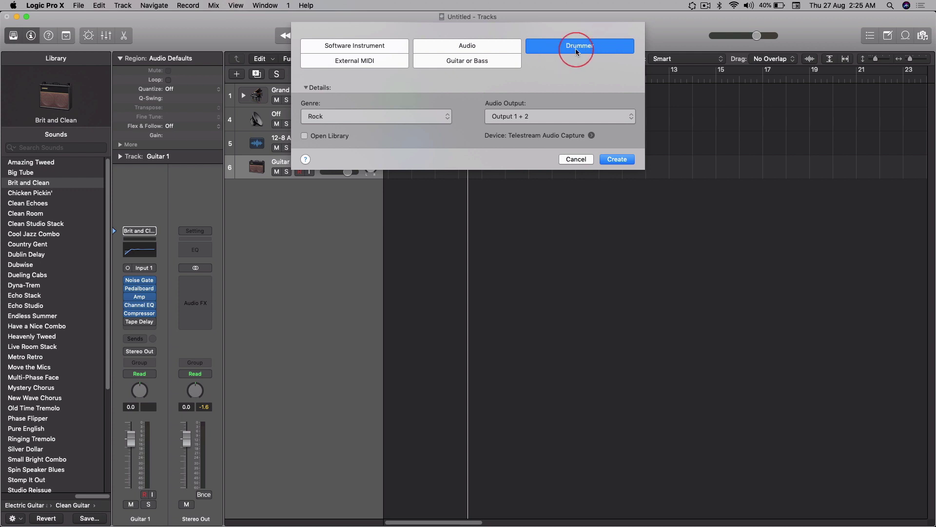
click(370, 49)
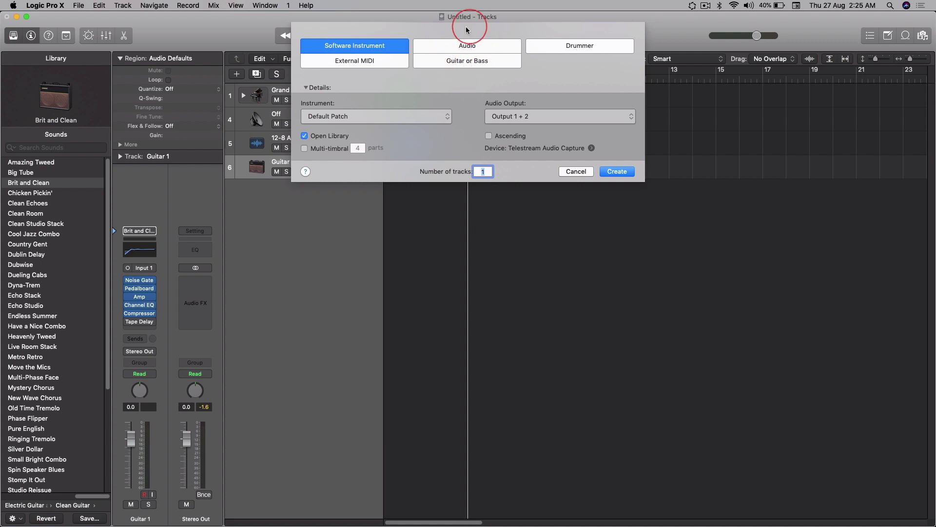
click(566, 45)
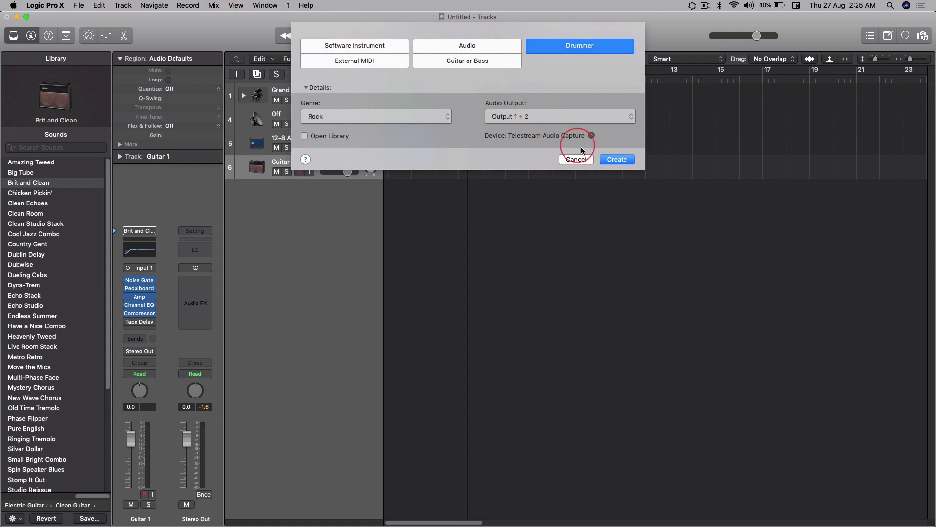
click(616, 159)
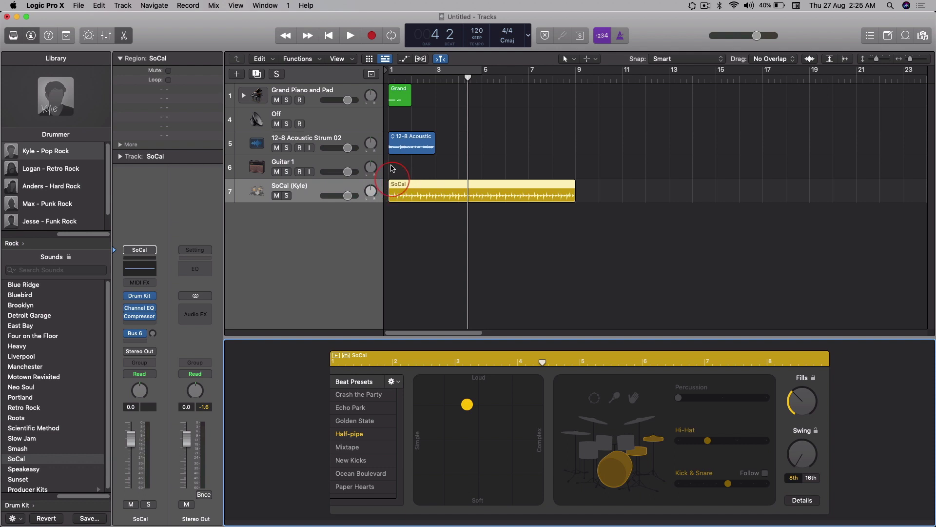
Step: Solo the drummer track and audition the Kyle - Pop Rock drummer's region from bar 1
click(388, 78)
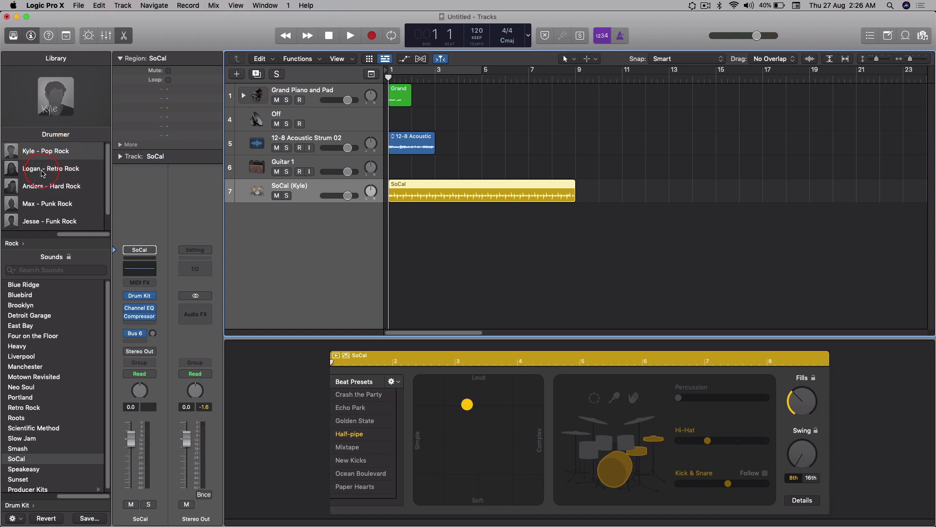
mouse_move(57, 173)
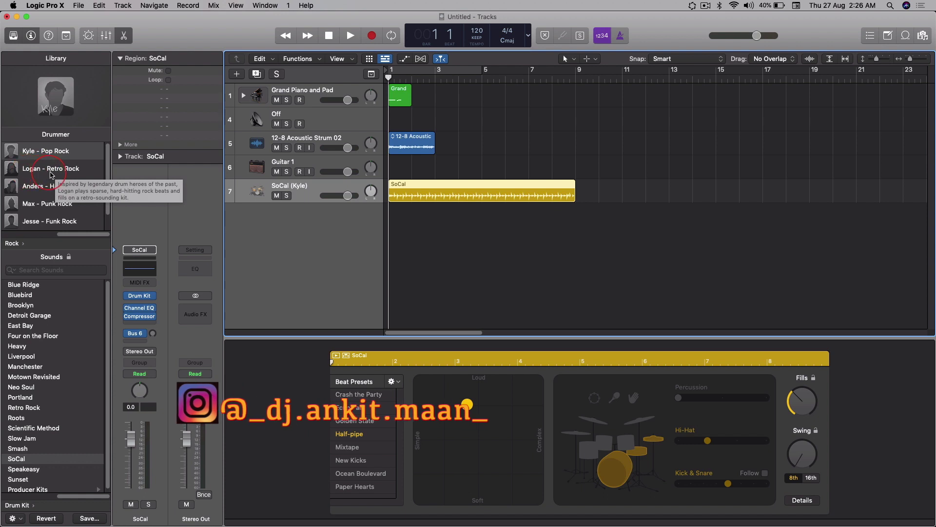
mouse_move(39, 156)
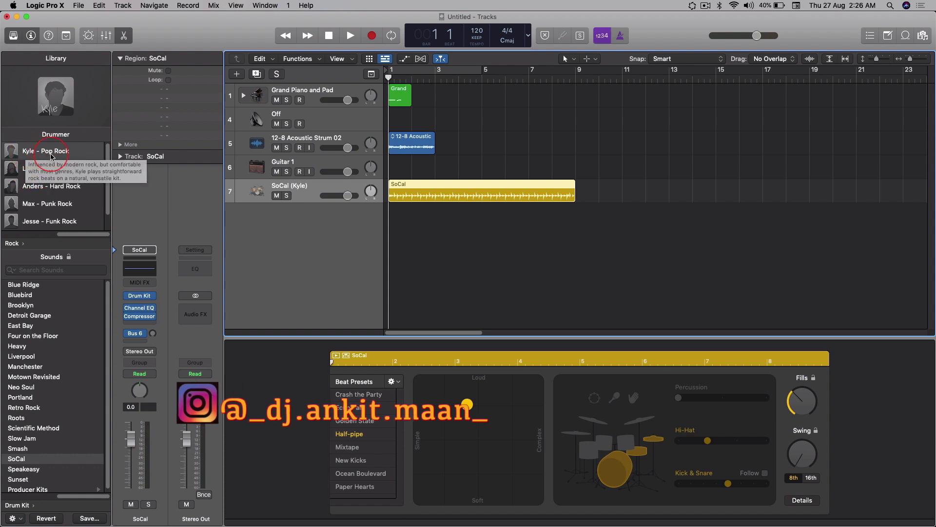
mouse_move(51, 193)
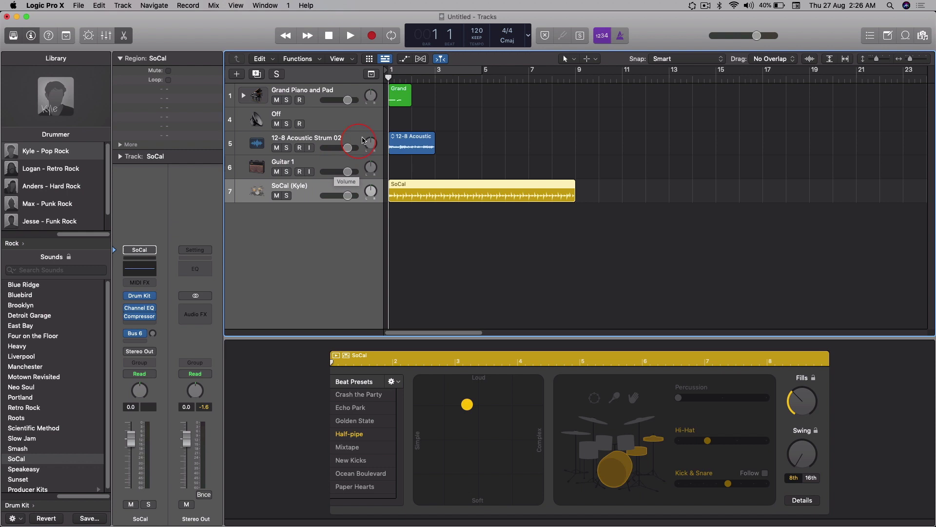
click(287, 195)
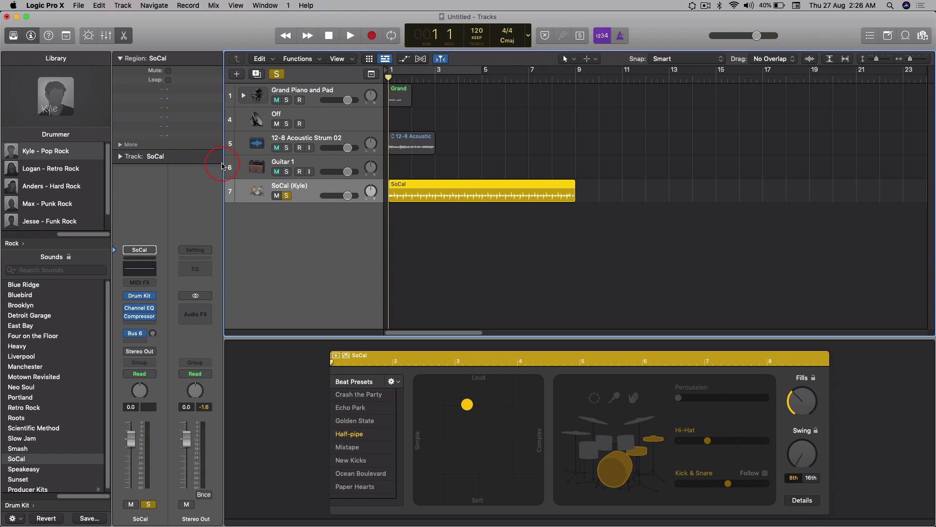
key(space)
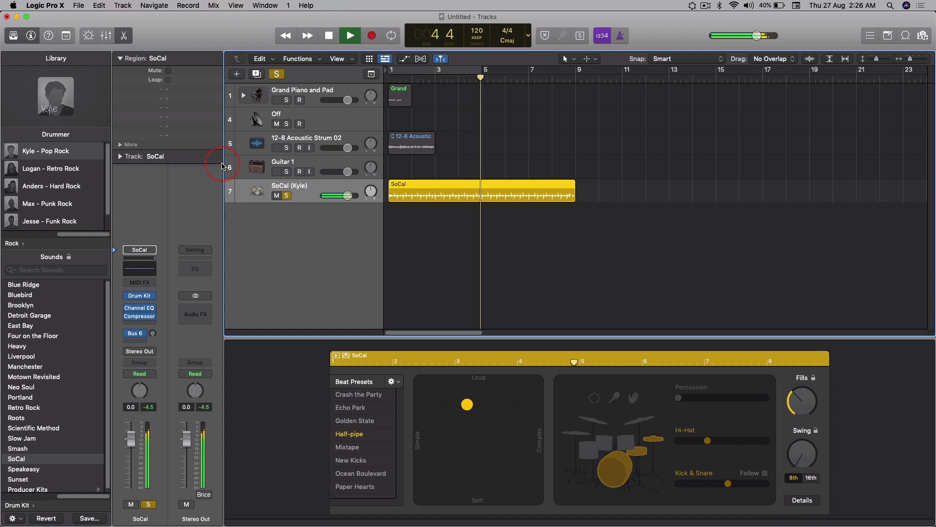
key(space)
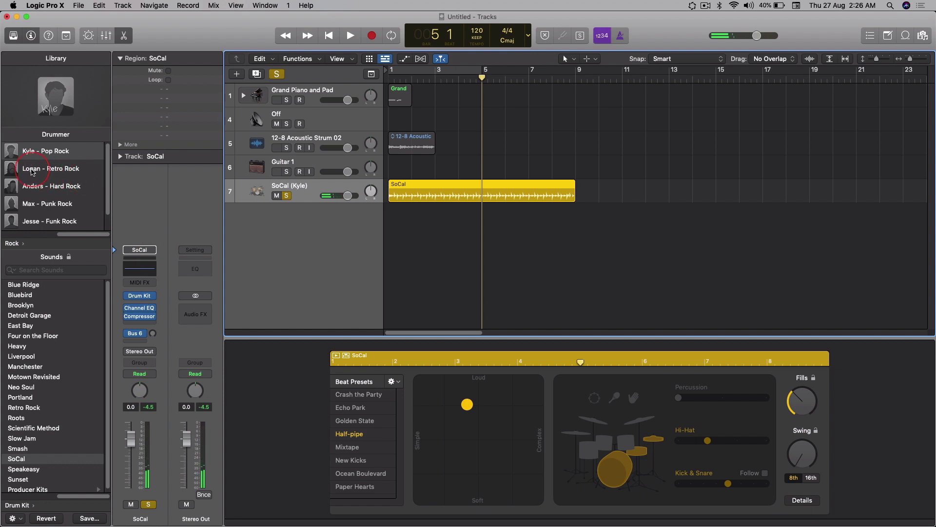
Step: Change the drummer to Logan - Retro Rock and audition the region from bar 1
click(57, 172)
click(386, 78)
key(space)
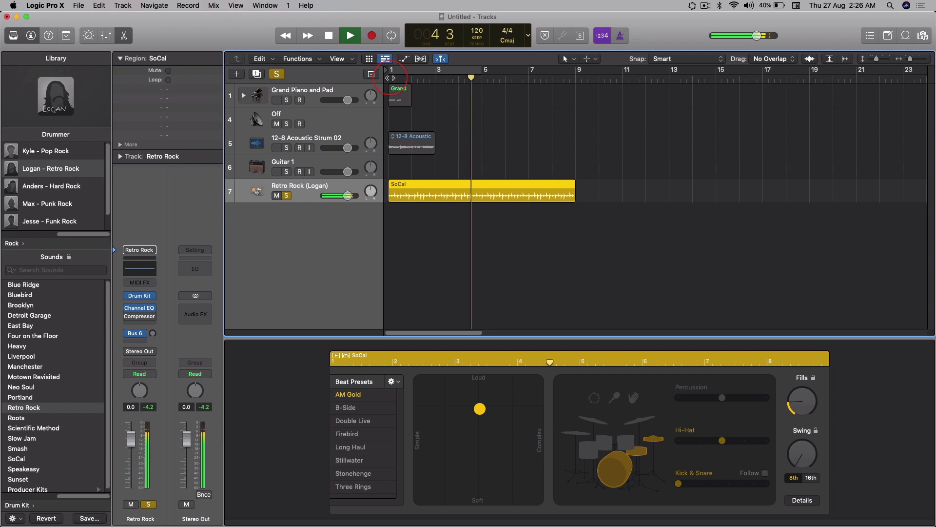
key(space)
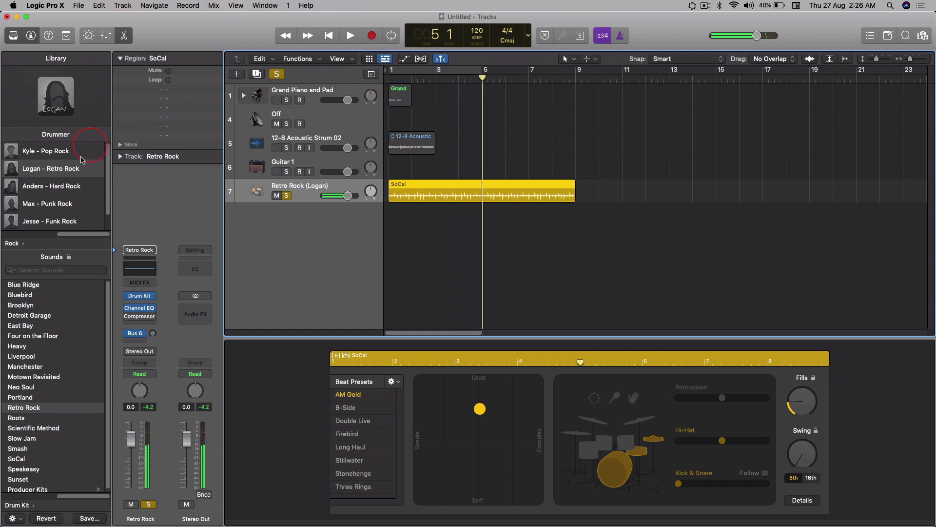
Step: Change the drummer to Anders - Hard Rock and audition the region from bar 1
click(54, 189)
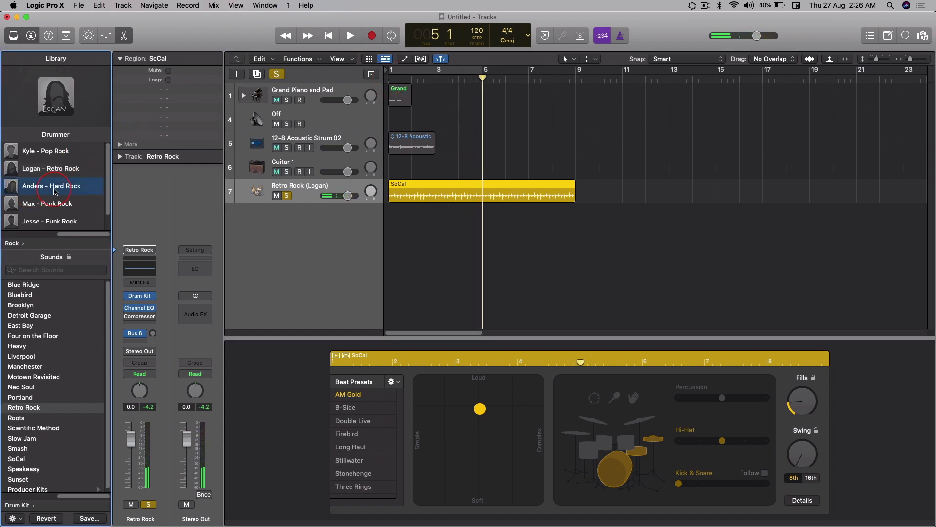
click(385, 76)
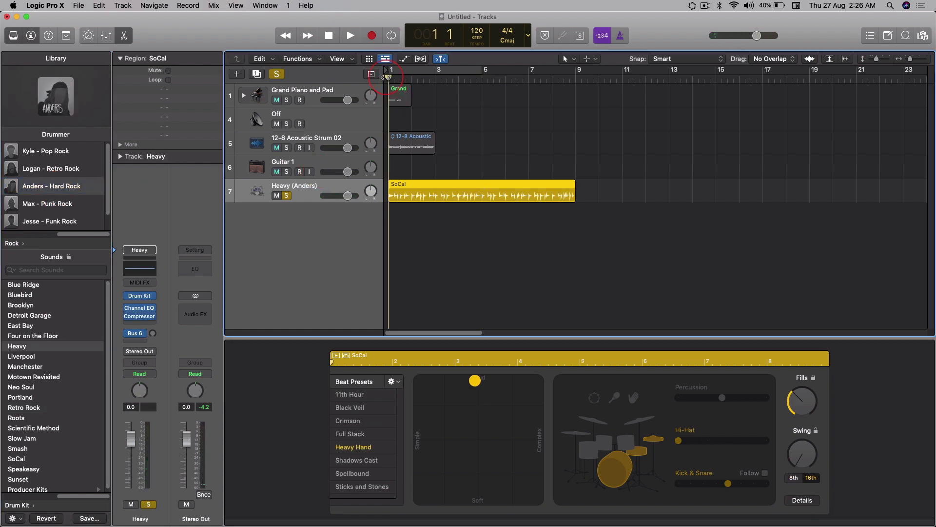
key(space)
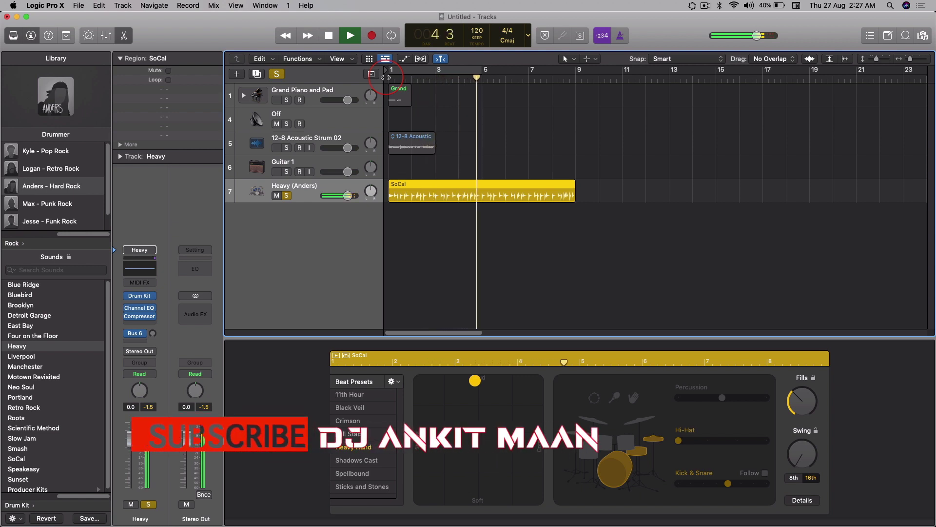
key(space)
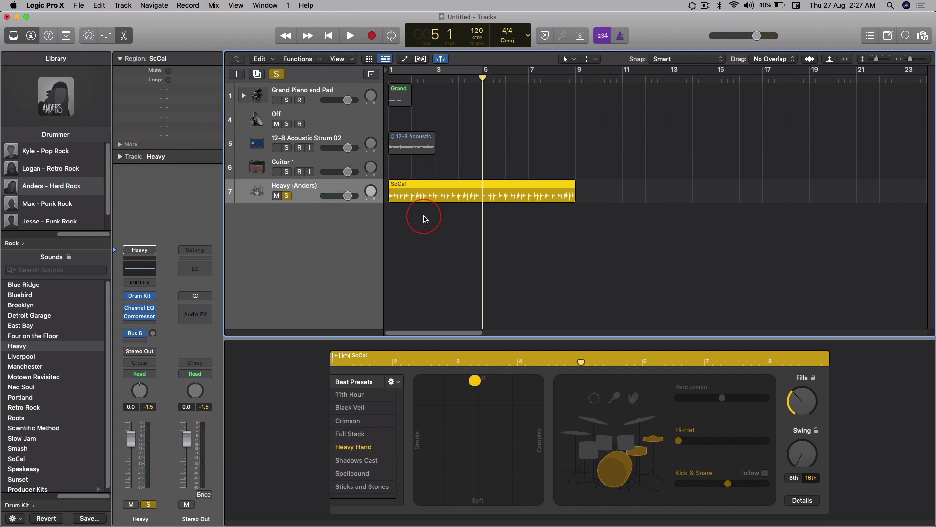
Step: Return the playhead to bar 1 and set the drummer's performance midway between Loud and Soft and between Simple and Complex
click(389, 78)
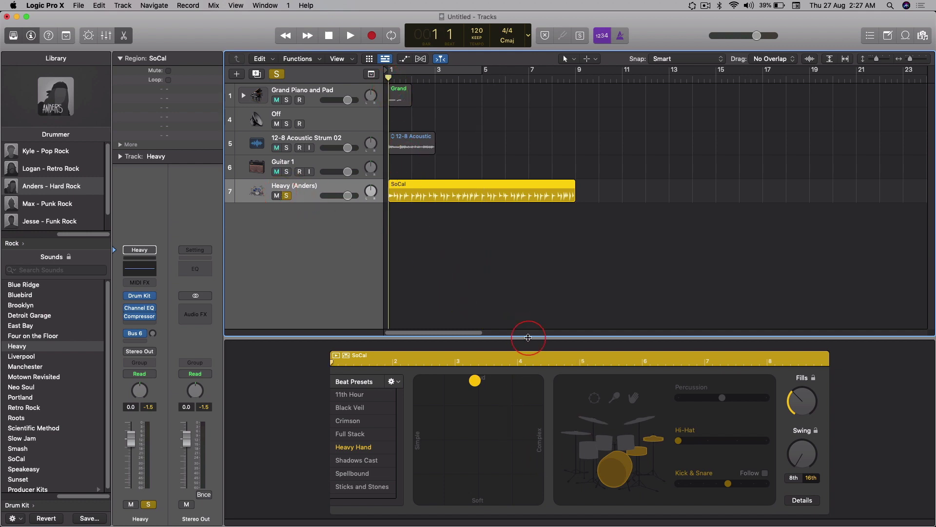
mouse_move(616, 473)
drag(472, 381, 479, 441)
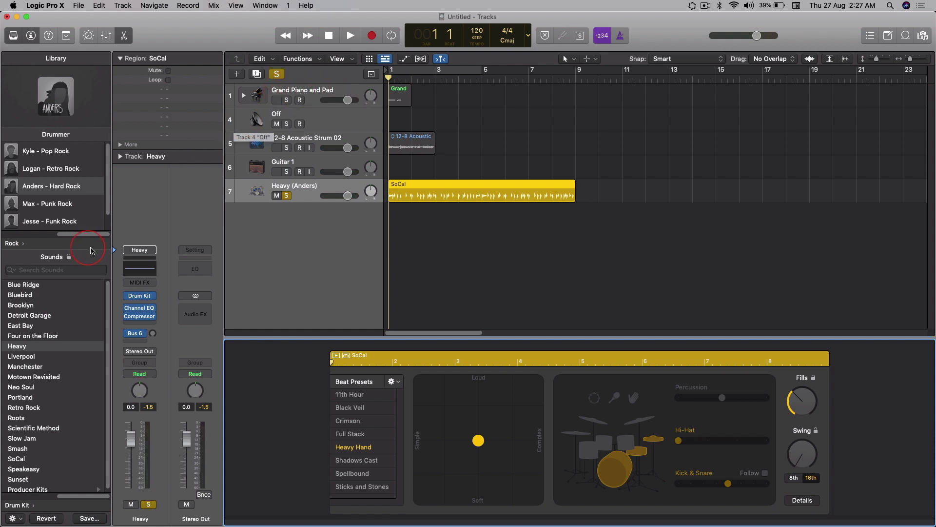
Step: Review the external MIDI, acoustic audio, guitar, drummer and piano tracks, comparing their library contents and regions
click(318, 118)
drag(348, 102, 298, 483)
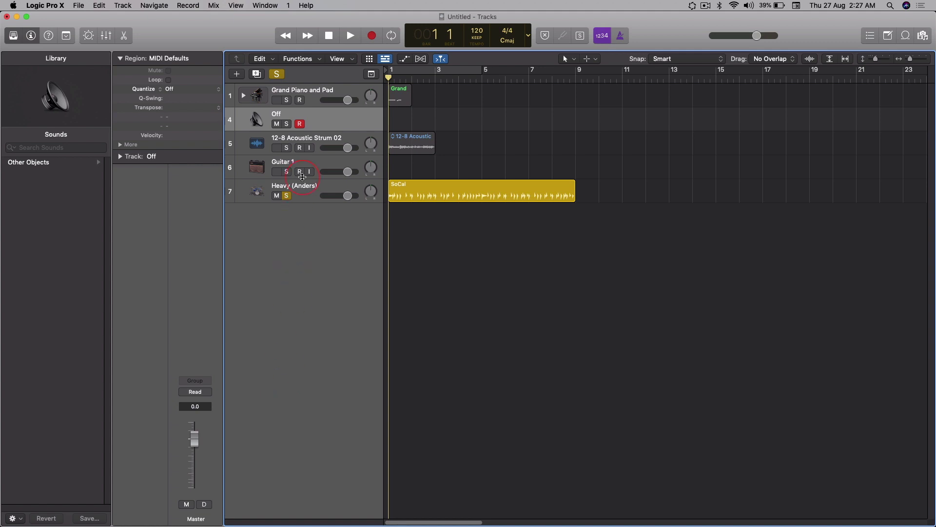
click(313, 141)
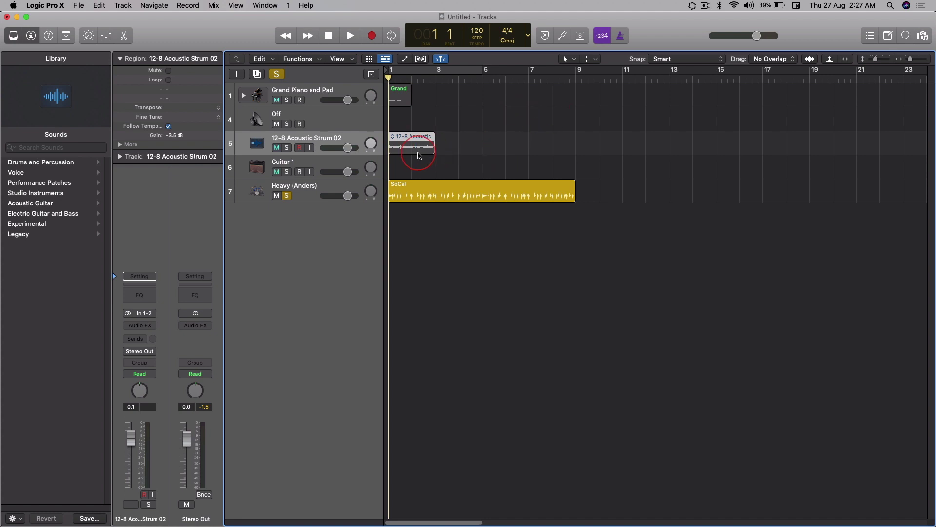
click(288, 165)
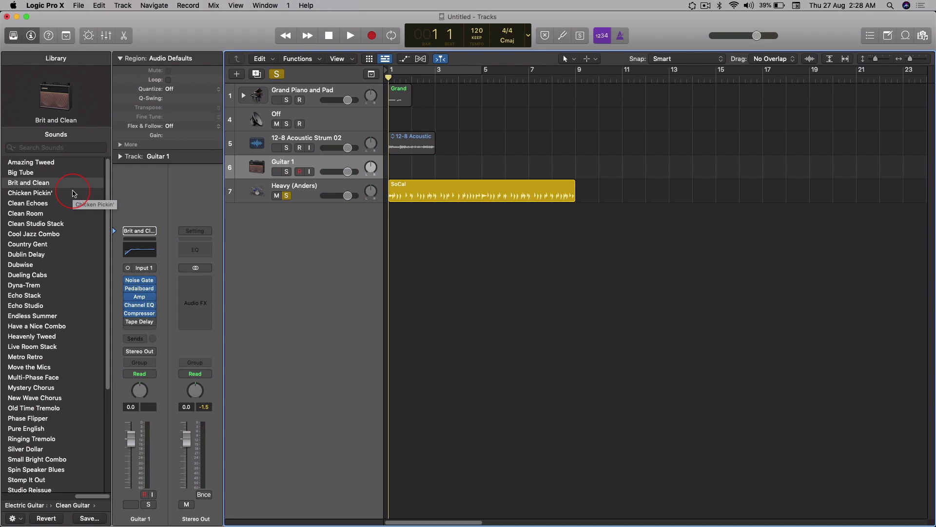
click(518, 195)
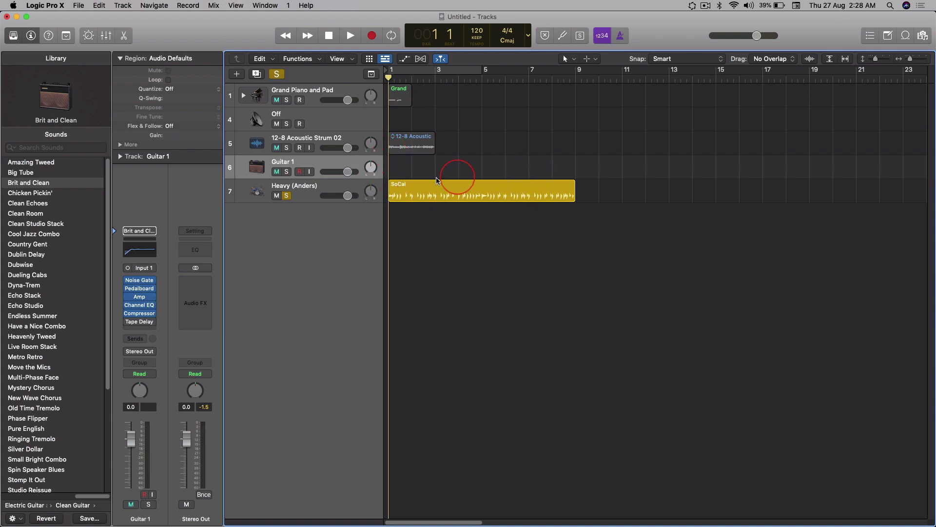
click(300, 190)
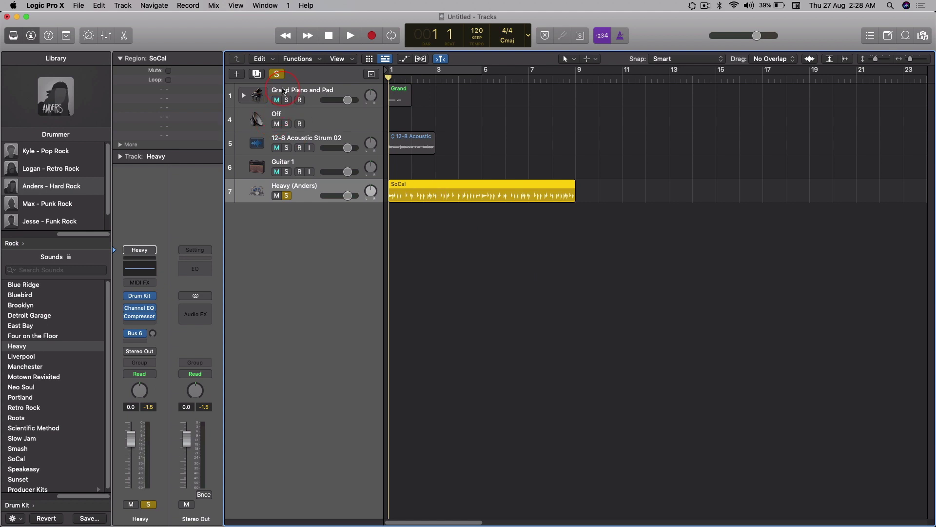
click(412, 96)
mouse_move(412, 97)
mouse_down()
mouse_move(441, 96)
mouse_move(407, 96)
mouse_up()
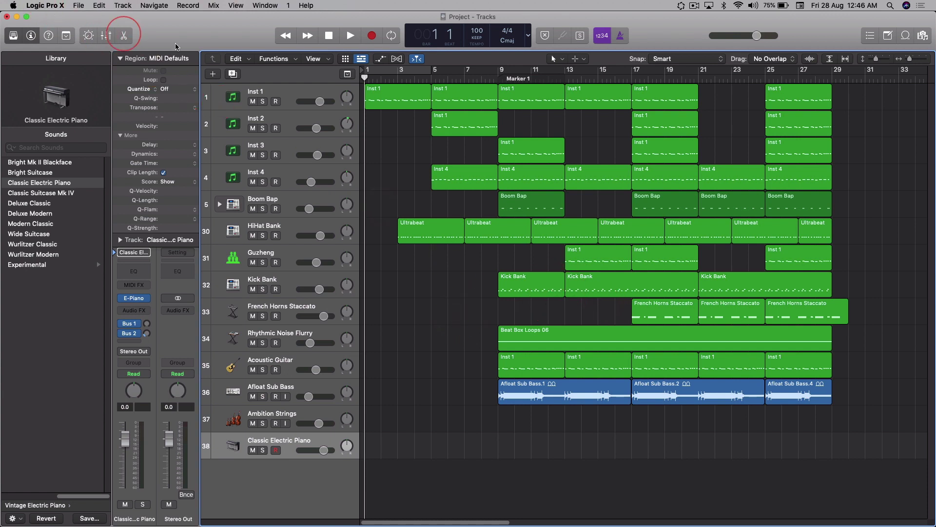
Step: Open the audio device preferences for the project with the Classic Electric Piano track
click(46, 5)
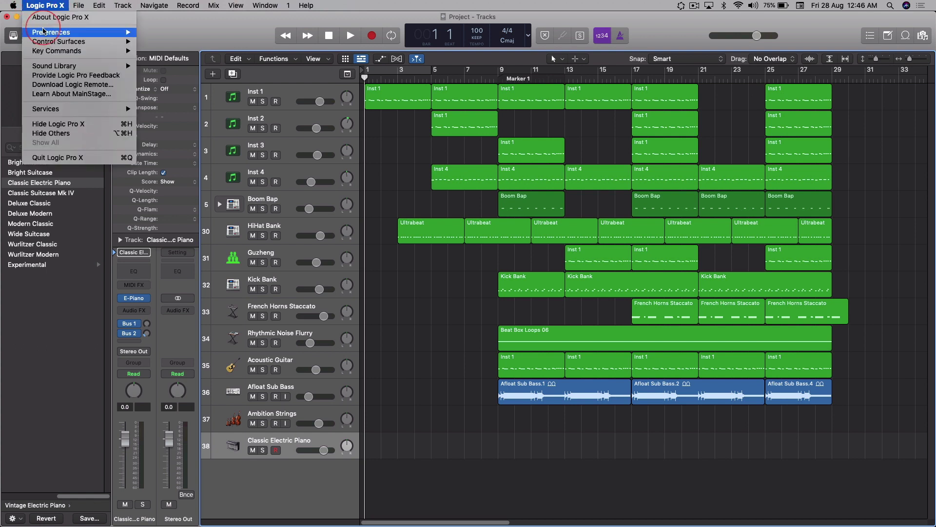
mouse_move(43, 32)
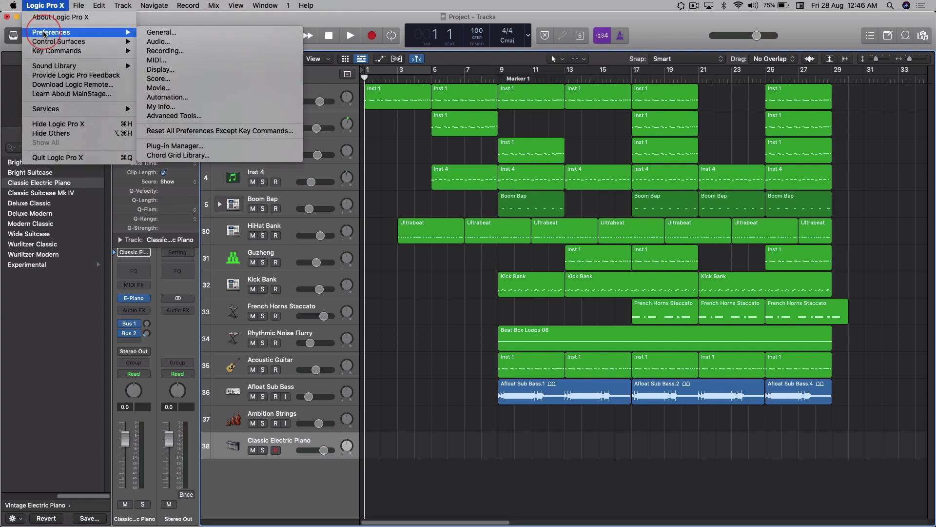
click(155, 32)
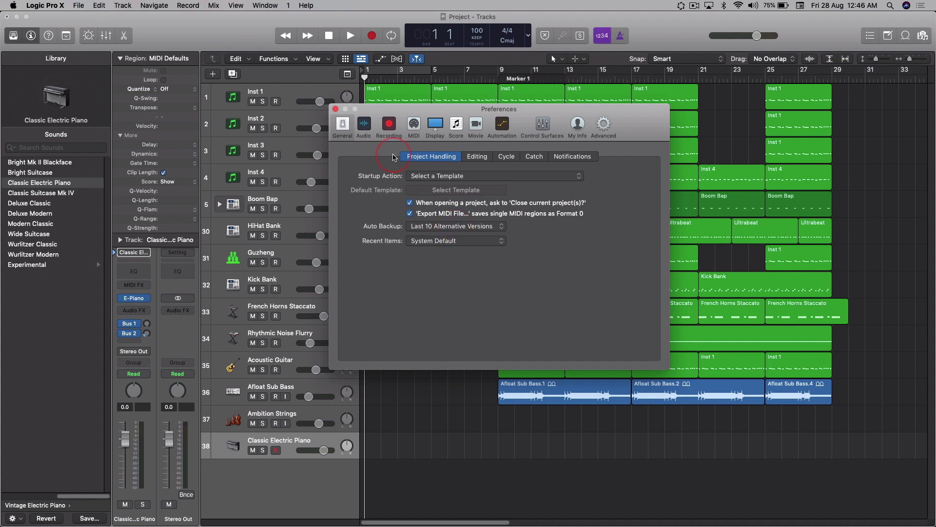
click(365, 126)
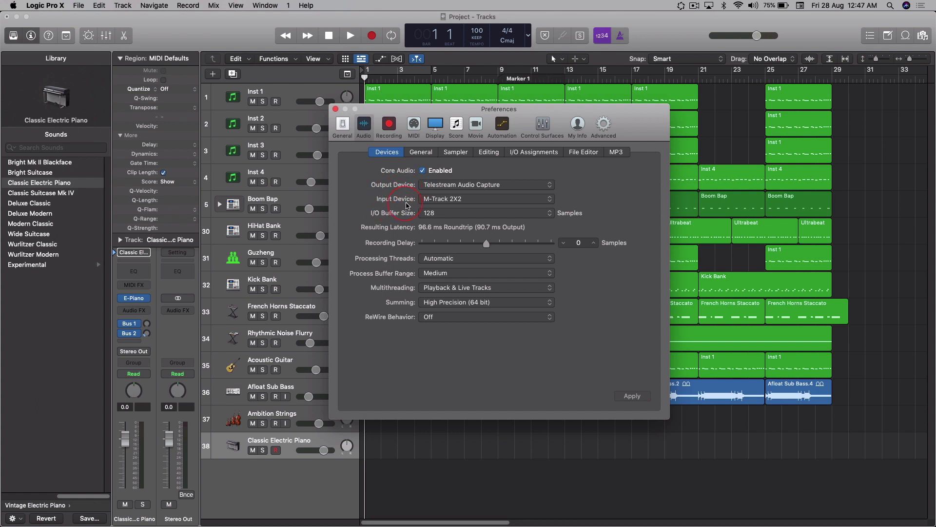
Step: Examine the available choices for the output device, input device and I/O buffer size
click(545, 186)
click(536, 184)
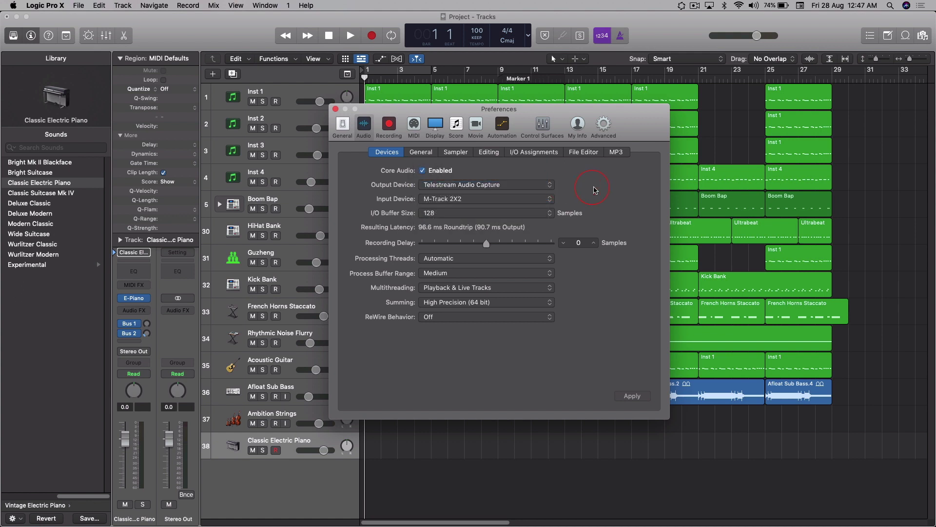
click(519, 189)
click(534, 188)
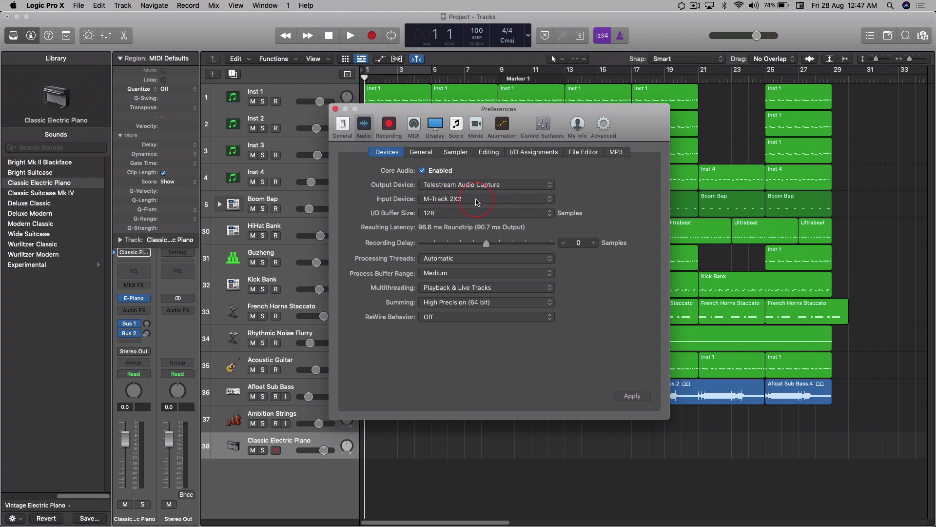
click(531, 201)
click(512, 202)
click(513, 188)
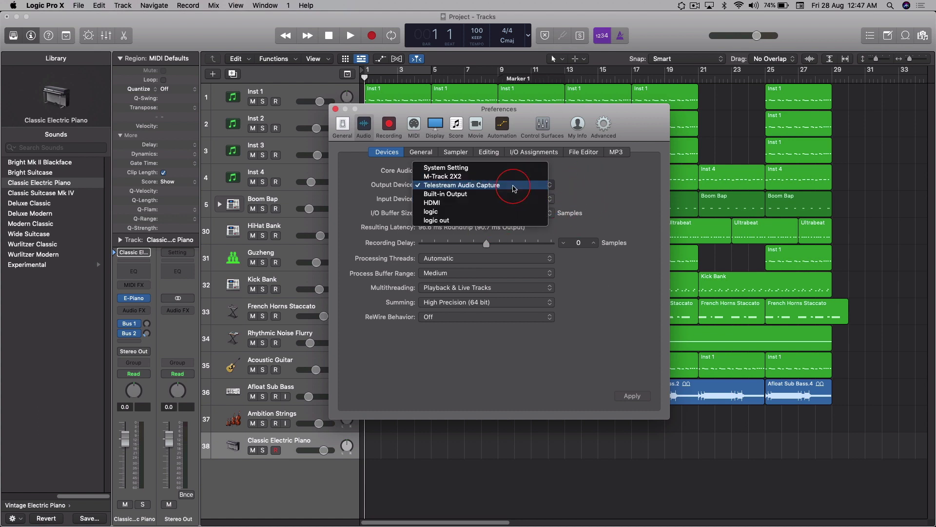
click(515, 185)
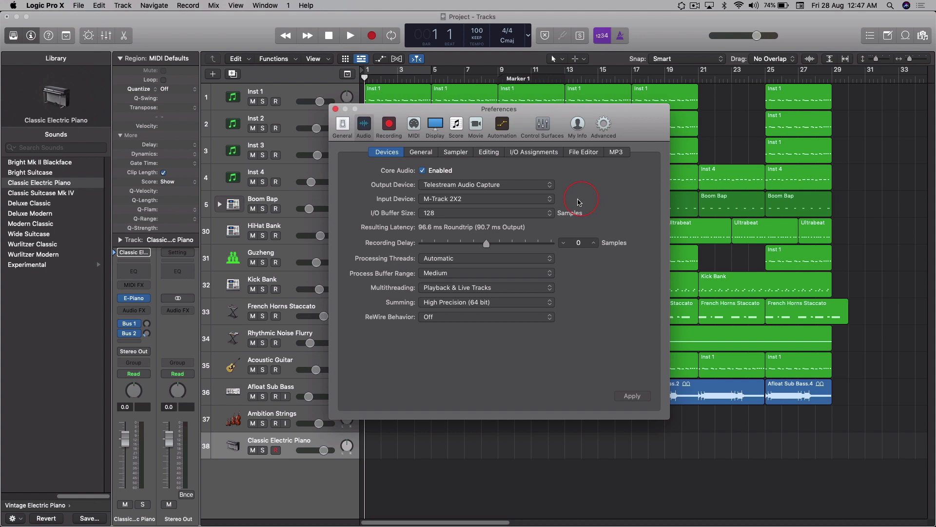
click(484, 220)
click(483, 214)
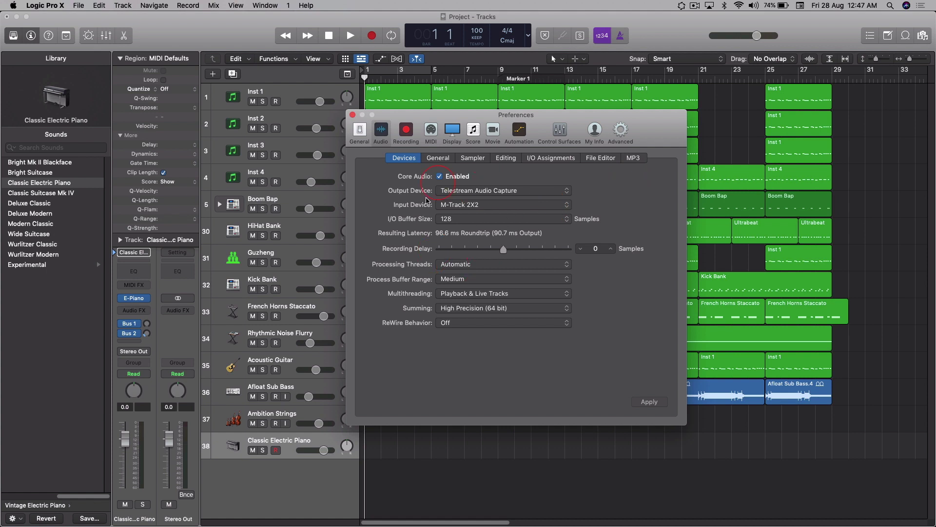
Step: Go through the output device choices, keep Telestream Audio Capture as the output, and apply the audio device settings
drag(653, 130, 653, 128)
click(502, 190)
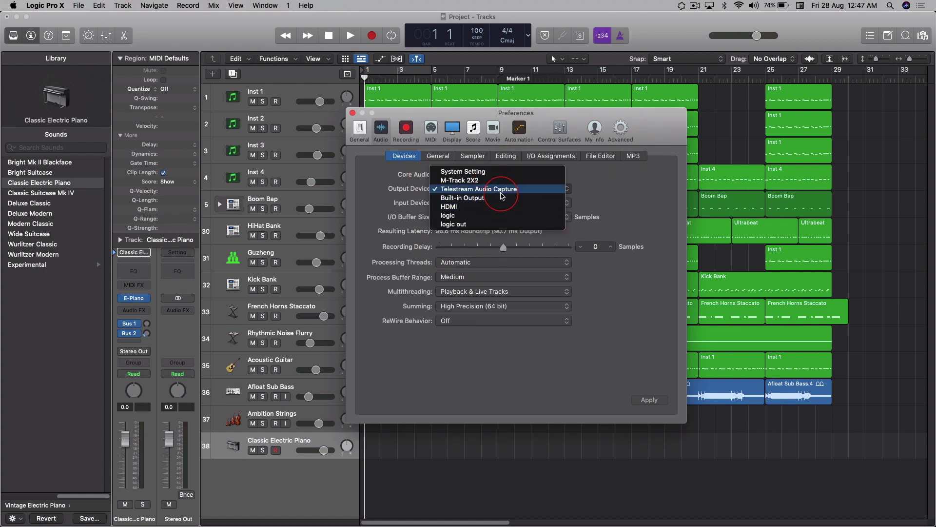
click(623, 187)
click(649, 403)
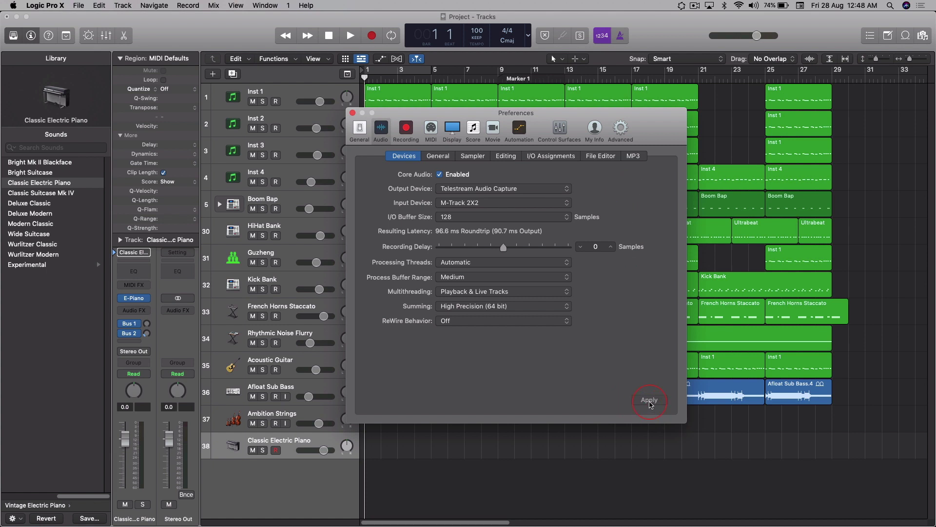
click(528, 188)
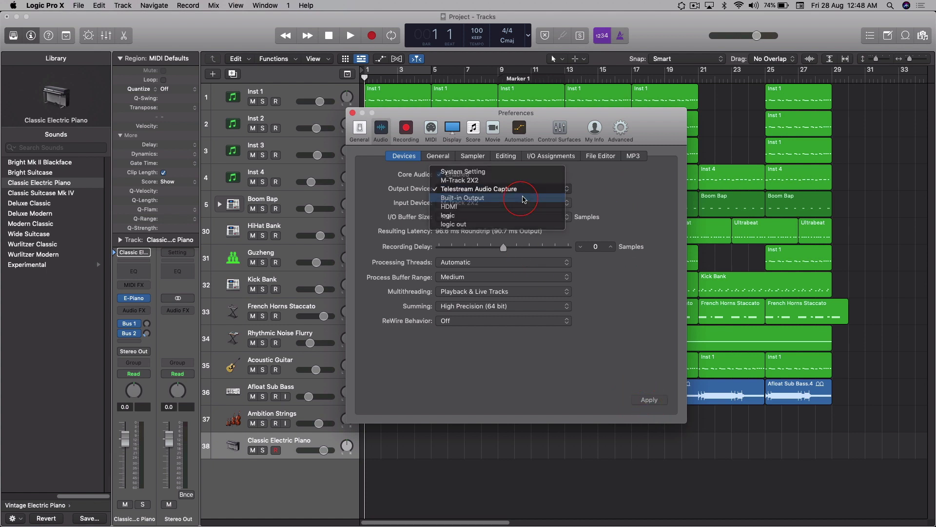
click(550, 193)
click(551, 191)
click(495, 179)
click(609, 338)
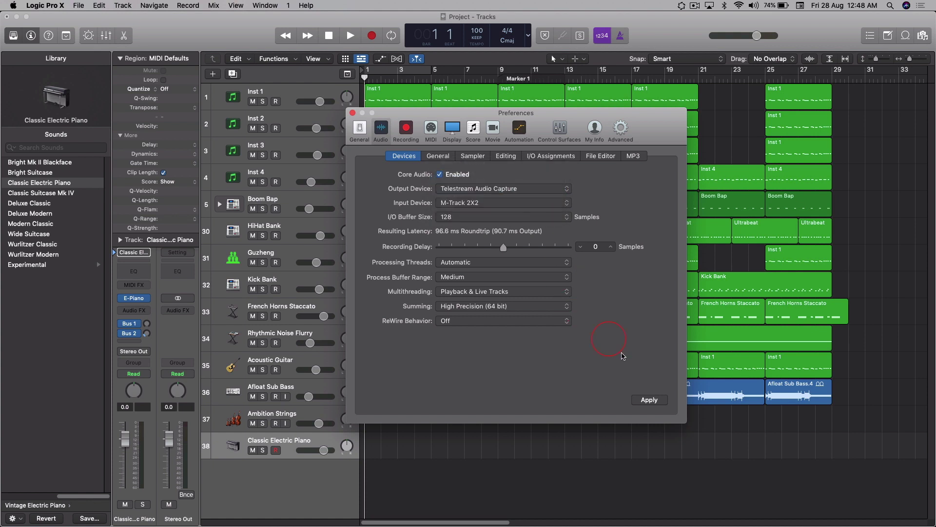
click(649, 400)
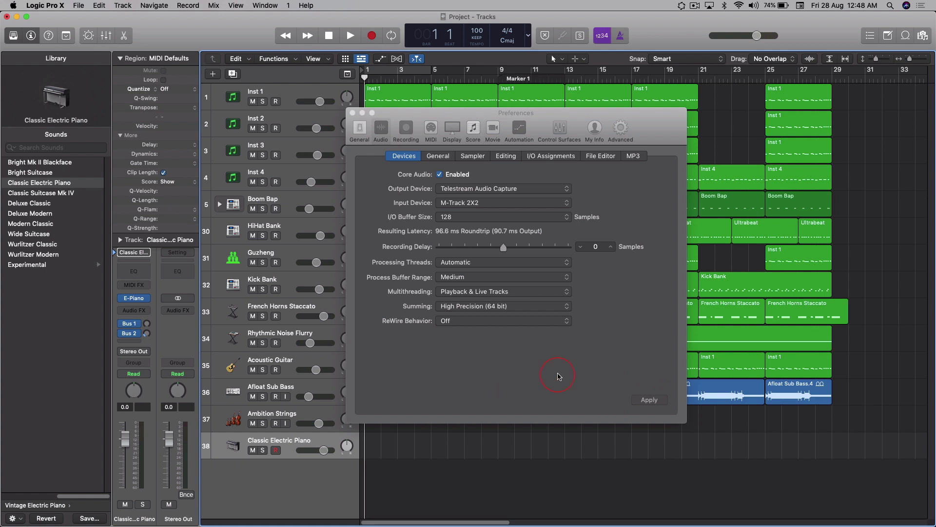
drag(636, 112, 637, 90)
click(622, 348)
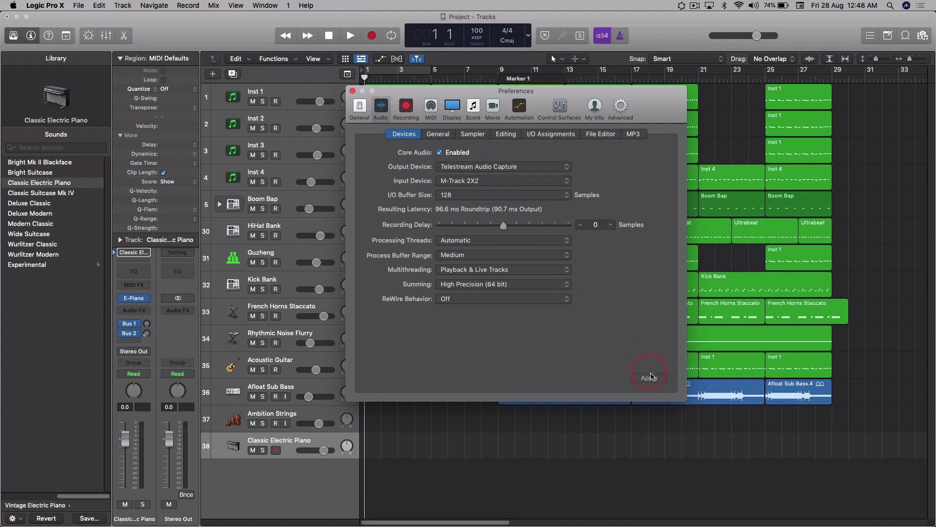
drag(666, 106, 674, 149)
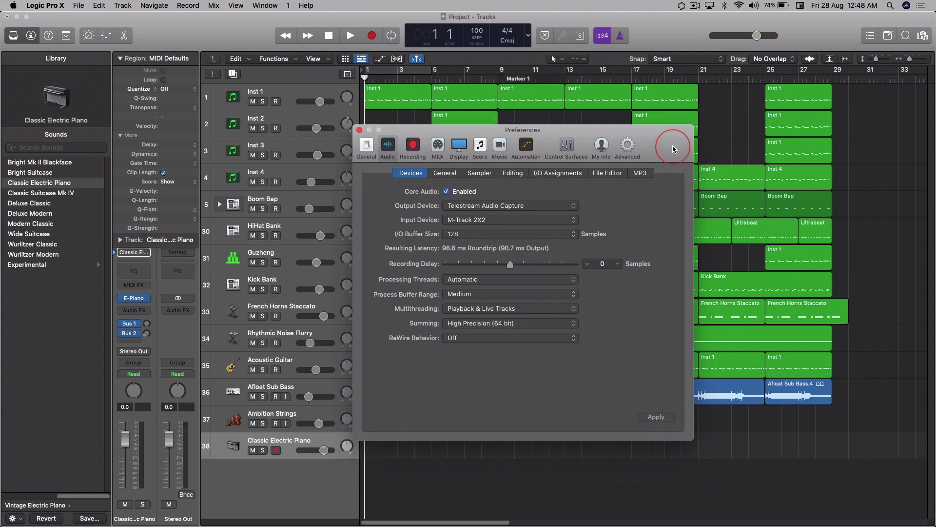